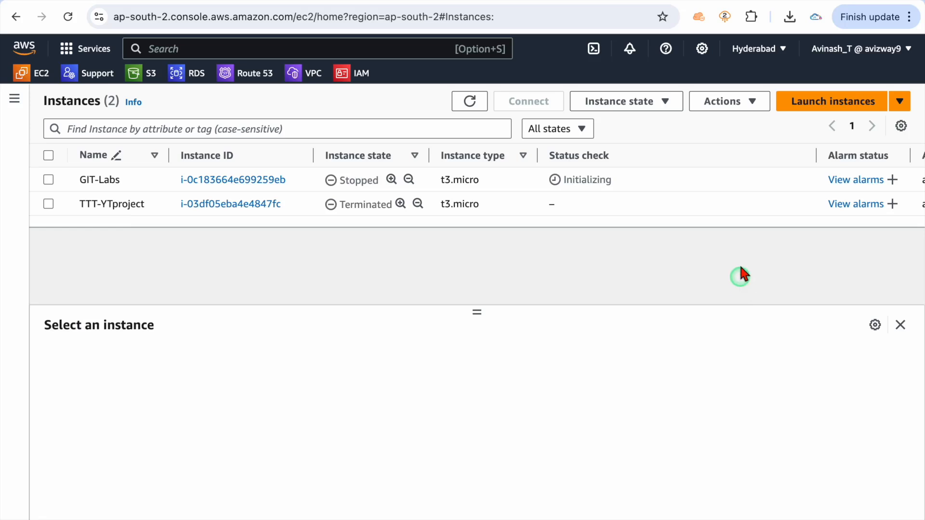
# Open the Launch an instance form from the EC2 Instances page
pyautogui.click(814, 102)
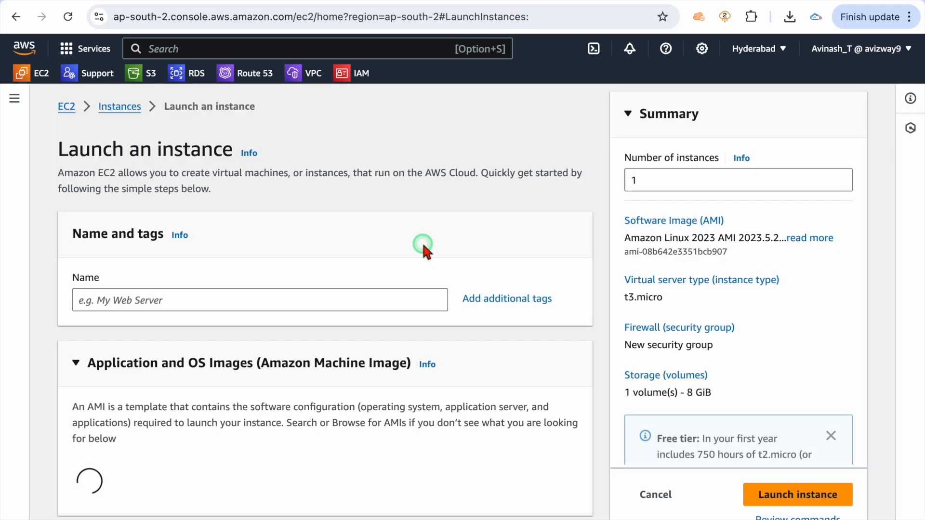
# Name the instance Windows-git and select the Windows Server 2022 Base AMI
pyautogui.click(284, 302)
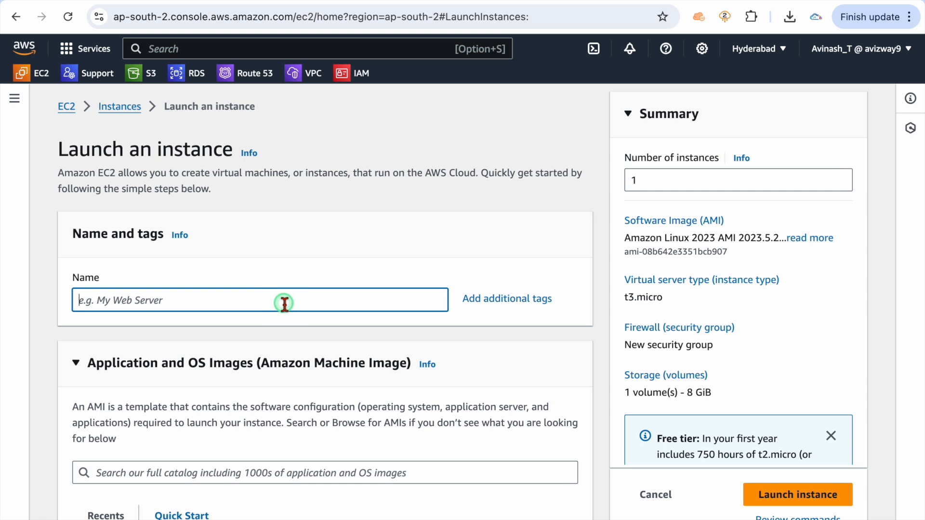
pyautogui.write('Windo')
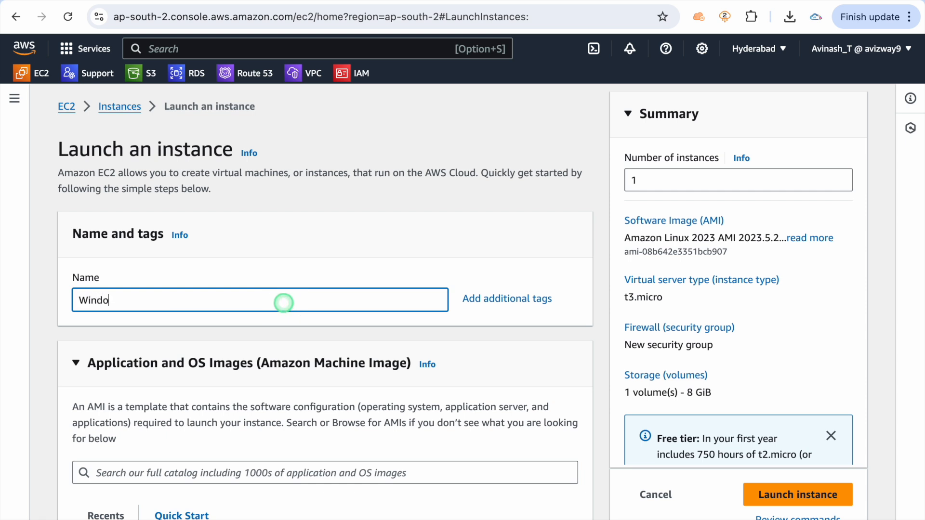
pyautogui.write('ws-git')
pyautogui.scroll(-8, 322, 324)
pyautogui.click(230, 220)
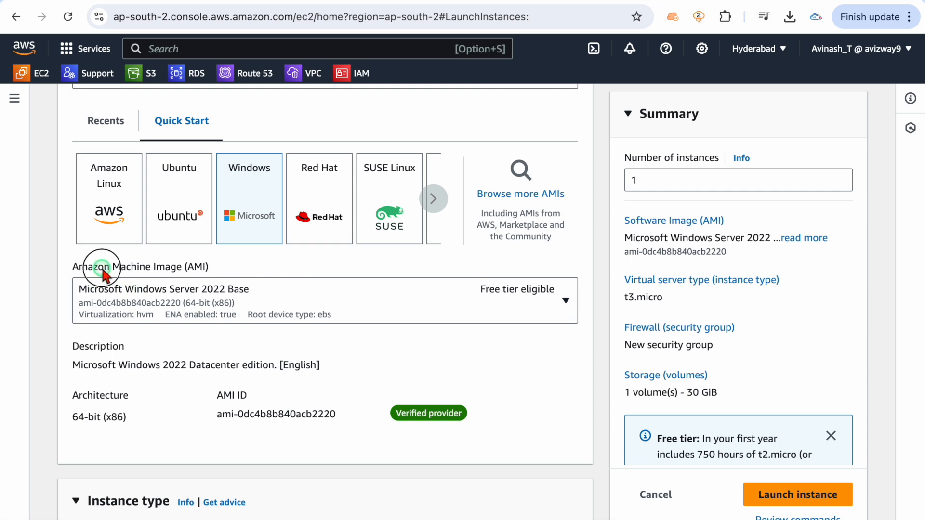
pyautogui.moveTo(104, 266); pyautogui.dragTo(248, 264)
pyautogui.click(254, 318)
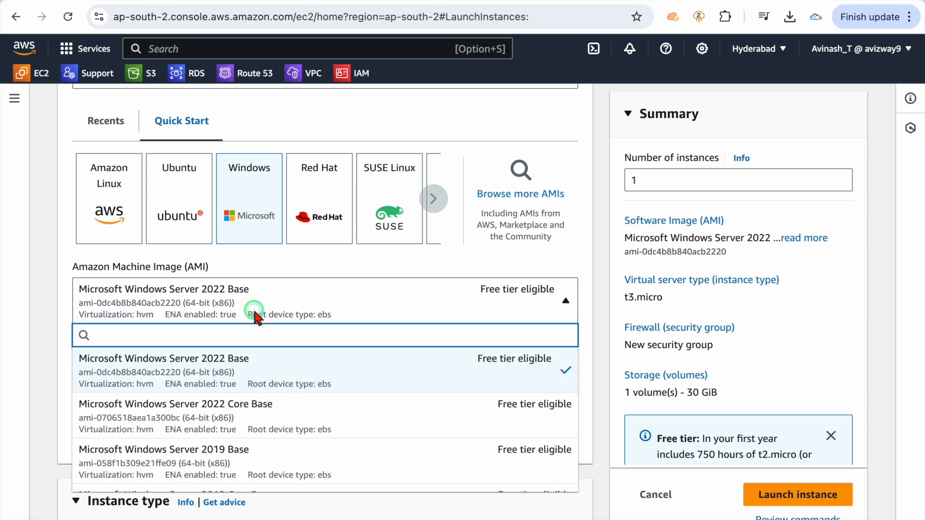
pyautogui.click(254, 311)
pyautogui.moveTo(99, 263); pyautogui.dragTo(231, 261)
pyautogui.click(271, 261)
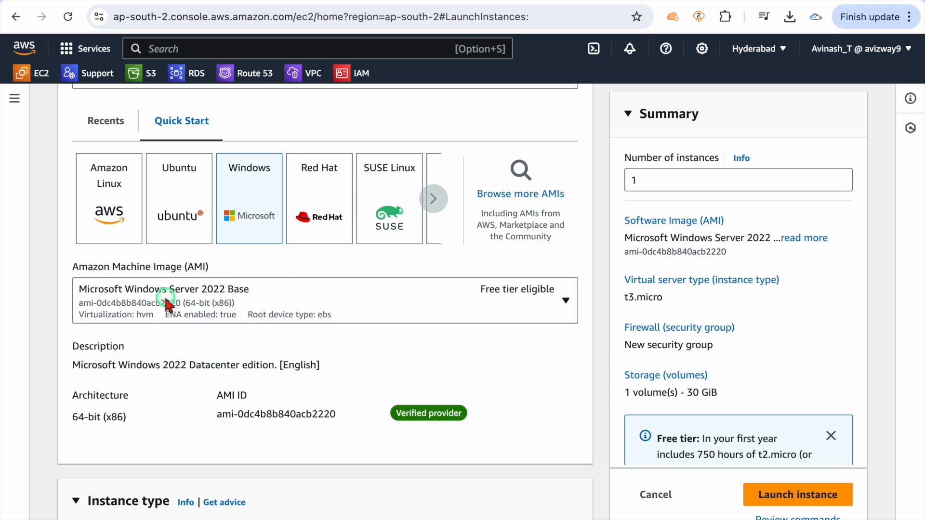
pyautogui.scroll(-7, 339, 306)
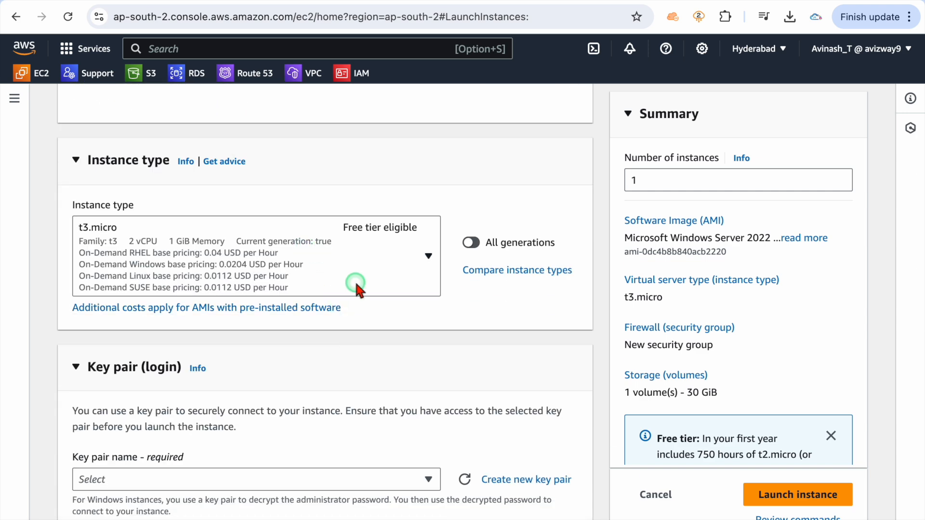
pyautogui.scroll(-3, 355, 280)
# Choose the gitlabs key pair and launch the t3.micro instance with RDP allowed
pyautogui.click(292, 362)
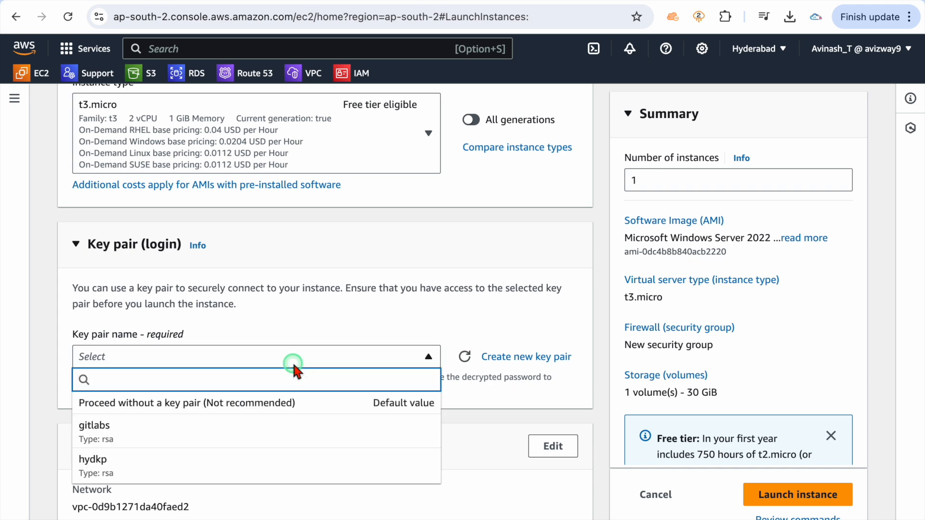
pyautogui.click(204, 417)
pyautogui.scroll(-3, 204, 417)
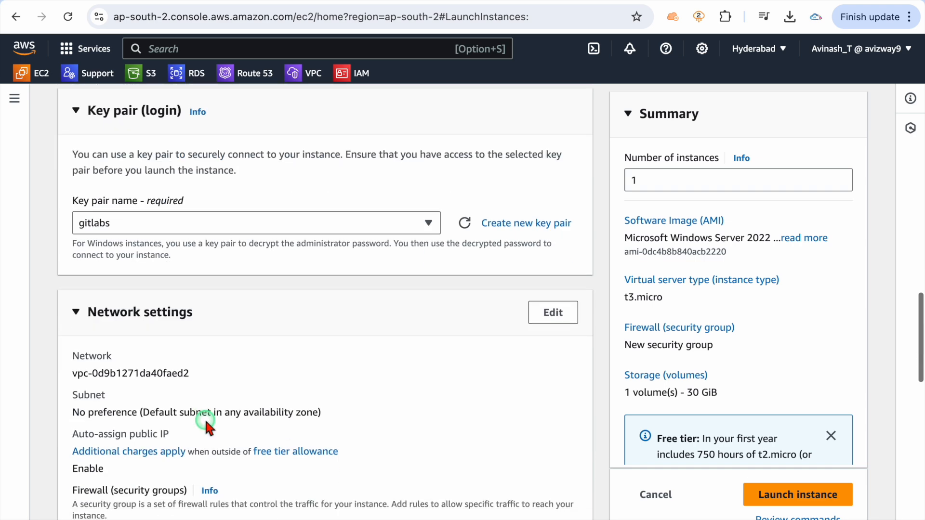
pyautogui.scroll(-4, 204, 418)
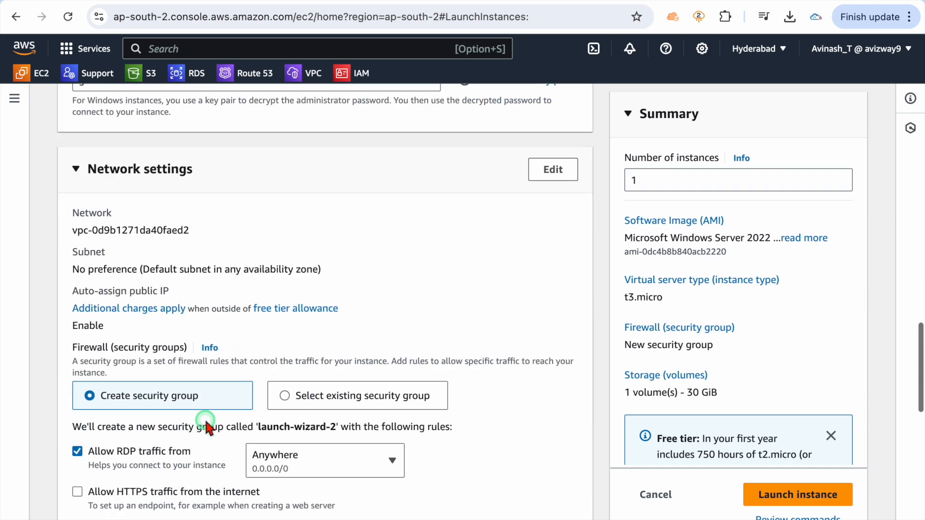
pyautogui.scroll(-2, 314, 290)
pyautogui.scroll(-5, 327, 443)
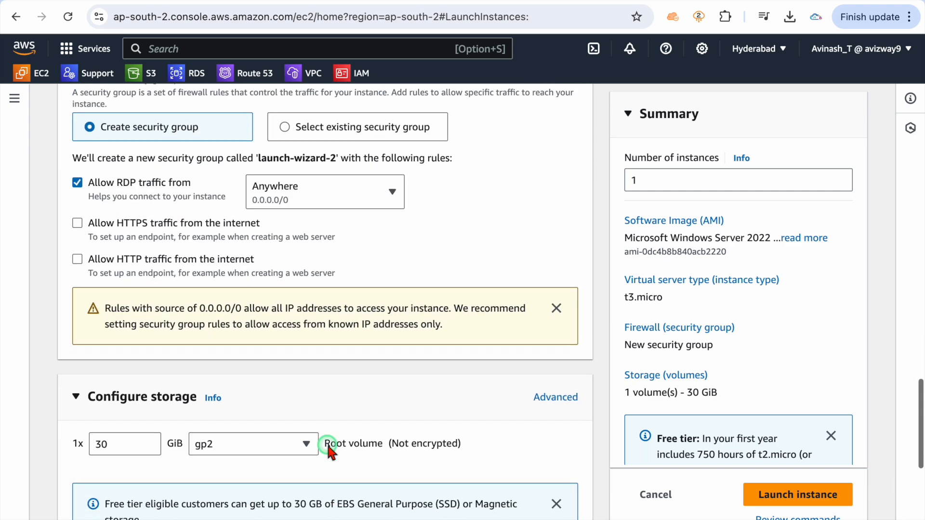
pyautogui.scroll(-4, 398, 450)
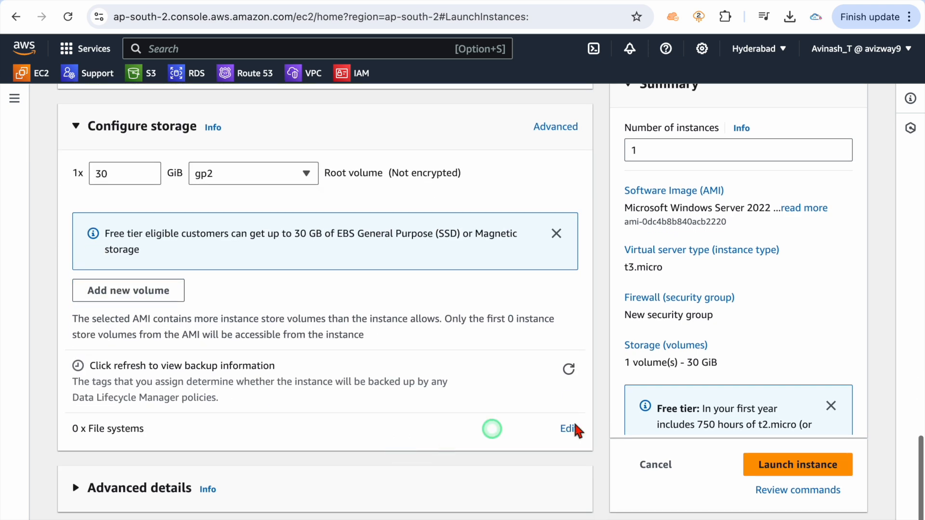
pyautogui.click(809, 465)
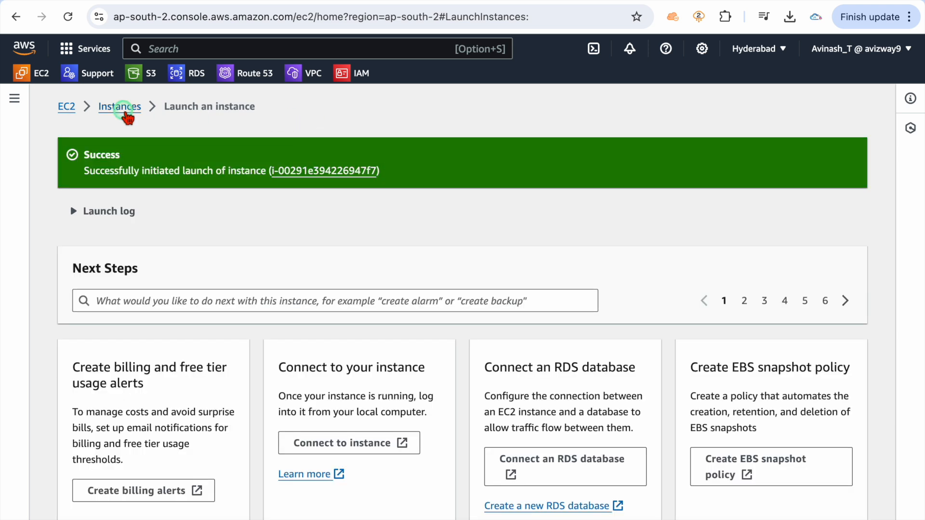
# Refresh the Instances list and open the running Windows-git instance's summary
pyautogui.click(120, 106)
pyautogui.click(459, 105)
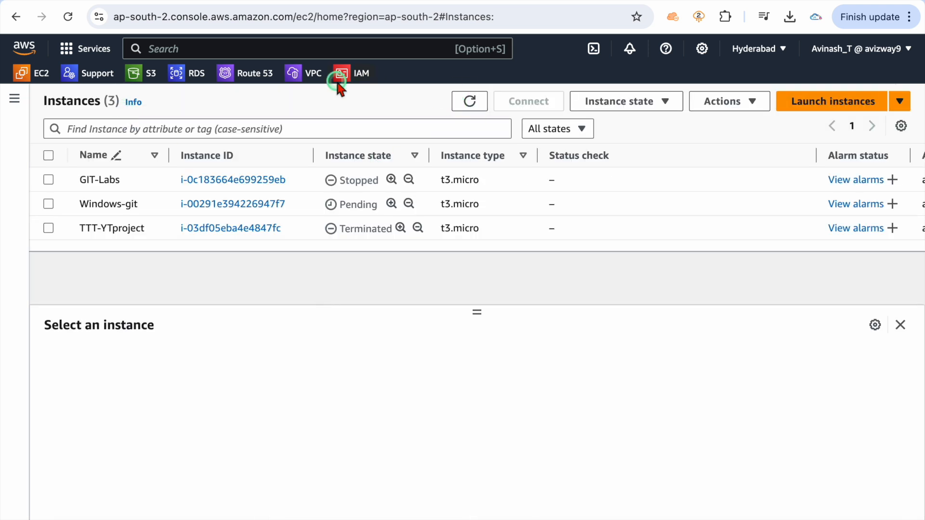
pyautogui.click(238, 204)
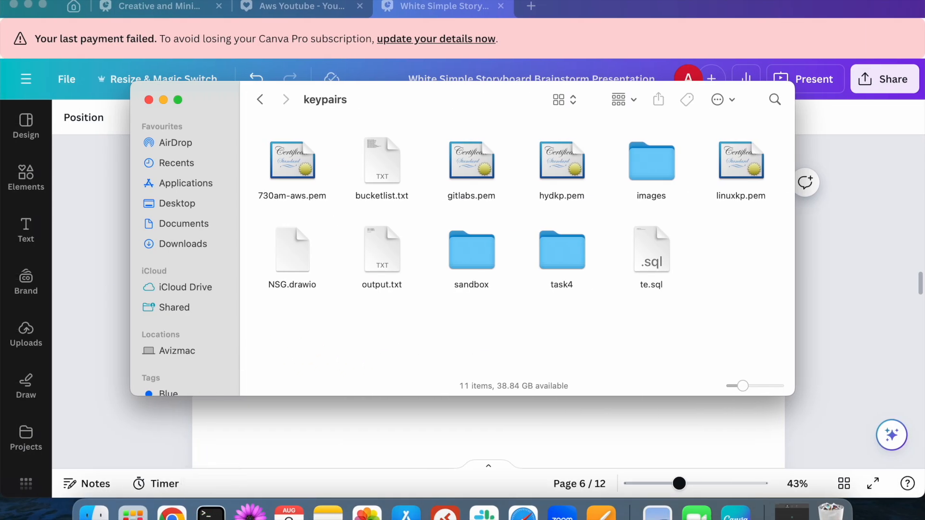
pyautogui.click(17, 0)
pyautogui.click(371, 333)
pyautogui.hotkey('ctrl', 'Right')
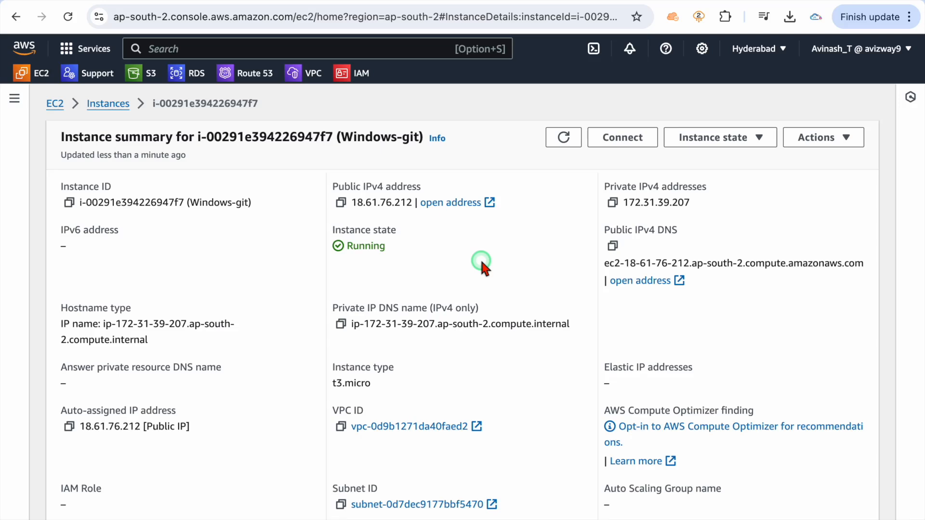
# Copy the Windows-git public IPv4 address 18.61.76.212 from its summary
pyautogui.moveTo(353, 137); pyautogui.dragTo(401, 136)
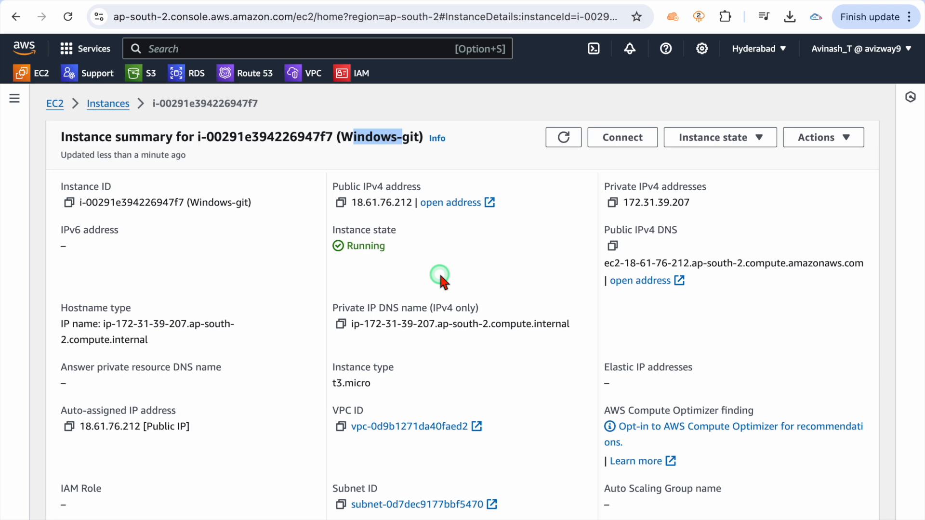
pyautogui.click(340, 202)
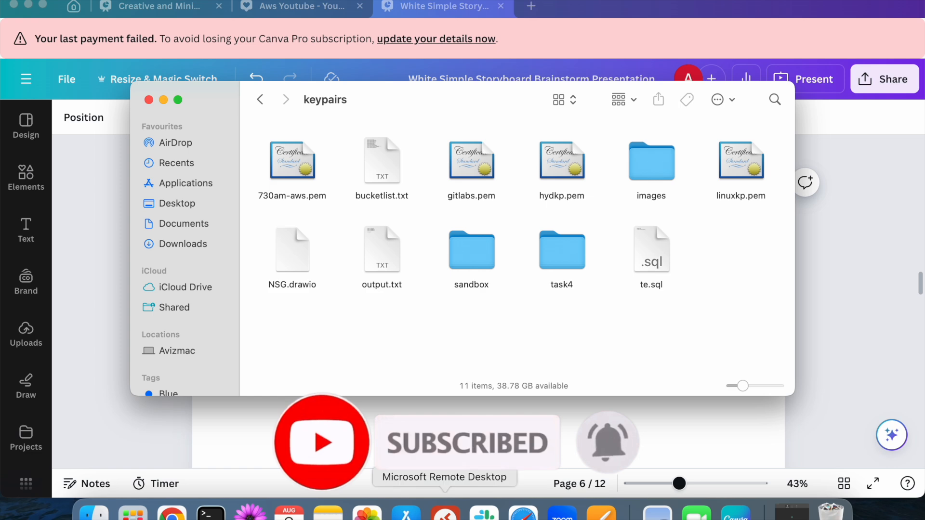
# Change the saved Remote Desktop PC name to 18.61.76.212, save, and start connecting
pyautogui.click(445, 513)
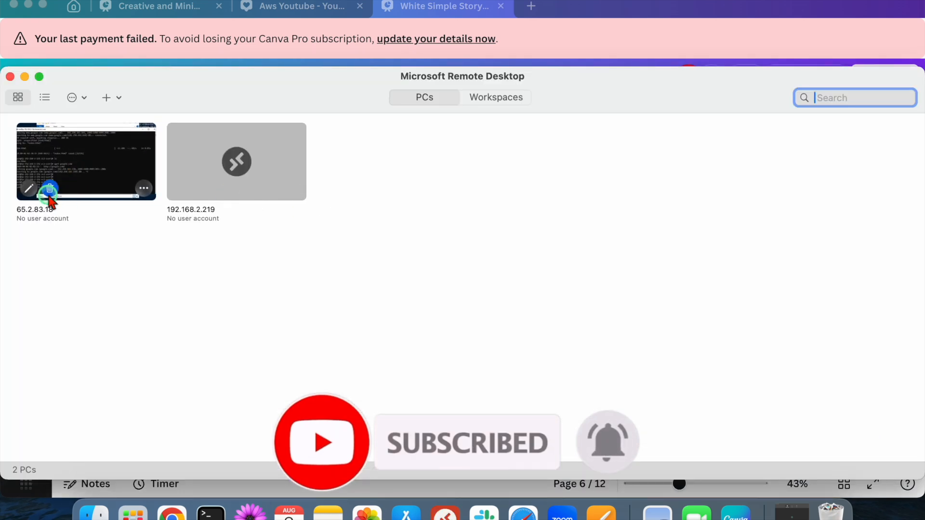
pyautogui.click(29, 185)
pyautogui.press('super+v')
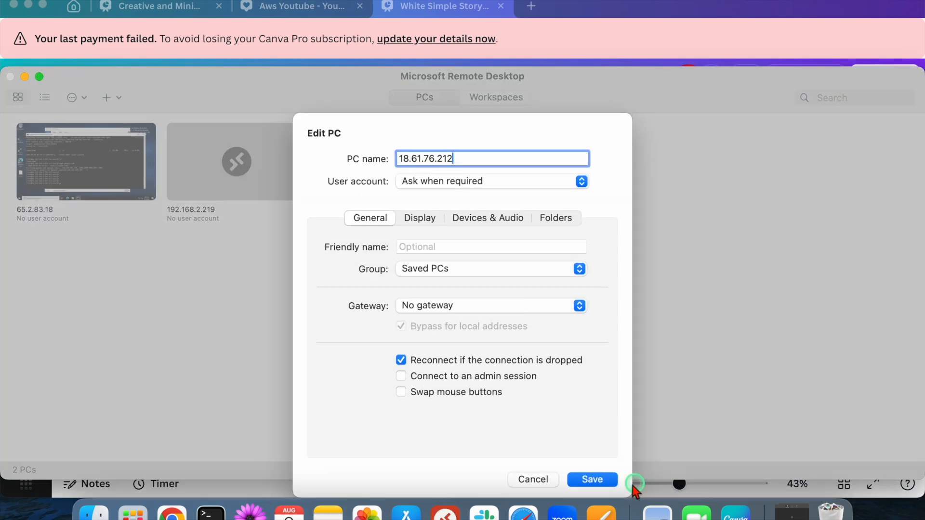
pyautogui.click(592, 479)
pyautogui.click(107, 140)
pyautogui.doubleClick(107, 141)
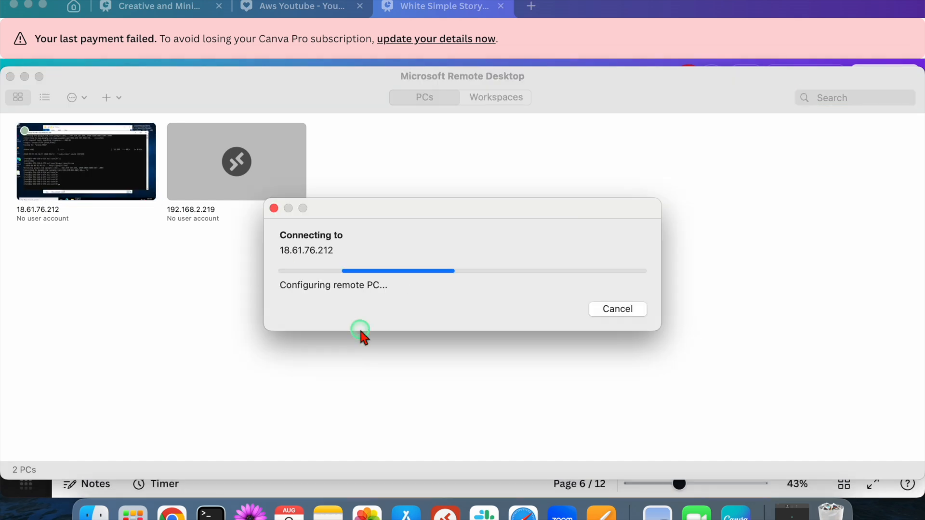
pyautogui.hotkey('ctrl', 'Right')
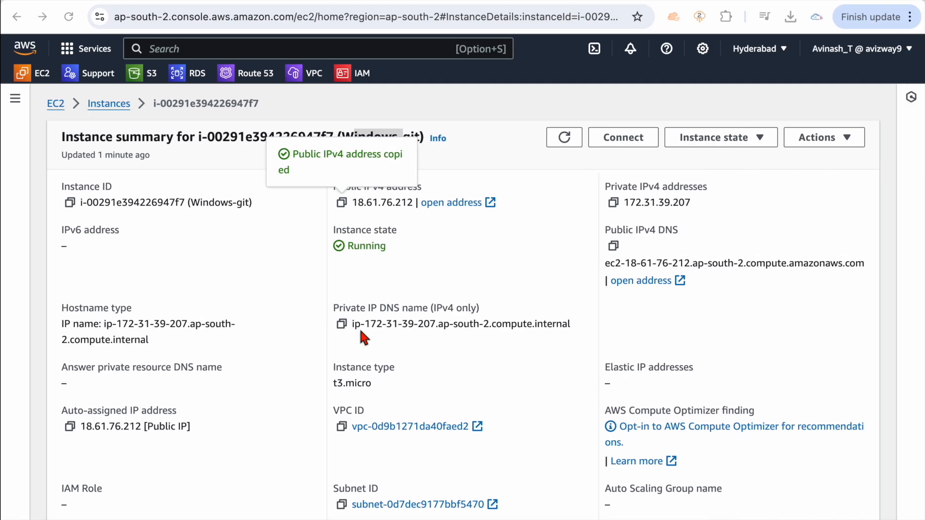
# Copy the Administrator username from the RDP client details into the Remote Desktop login prompt
pyautogui.click(607, 140)
pyautogui.click(195, 209)
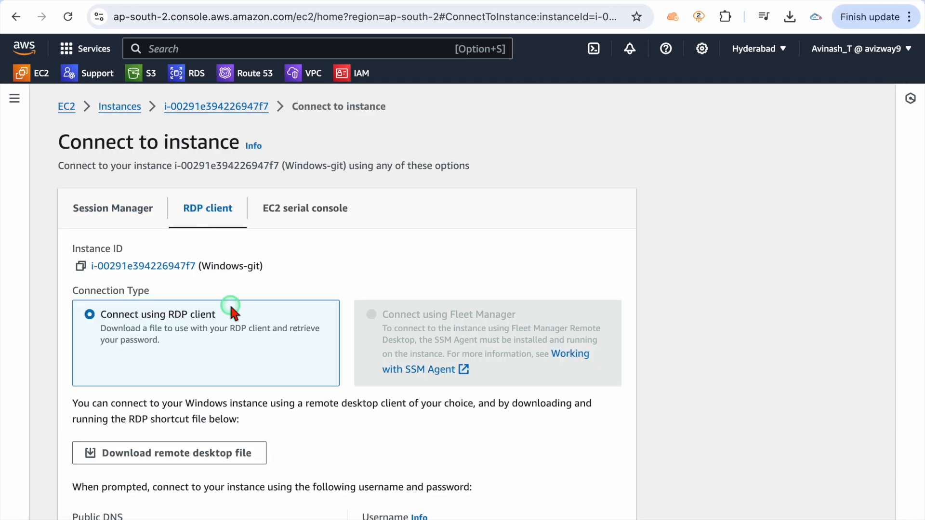
pyautogui.scroll(-3, 230, 303)
pyautogui.click(371, 380)
pyautogui.hotkey('ctrl', 'Left')
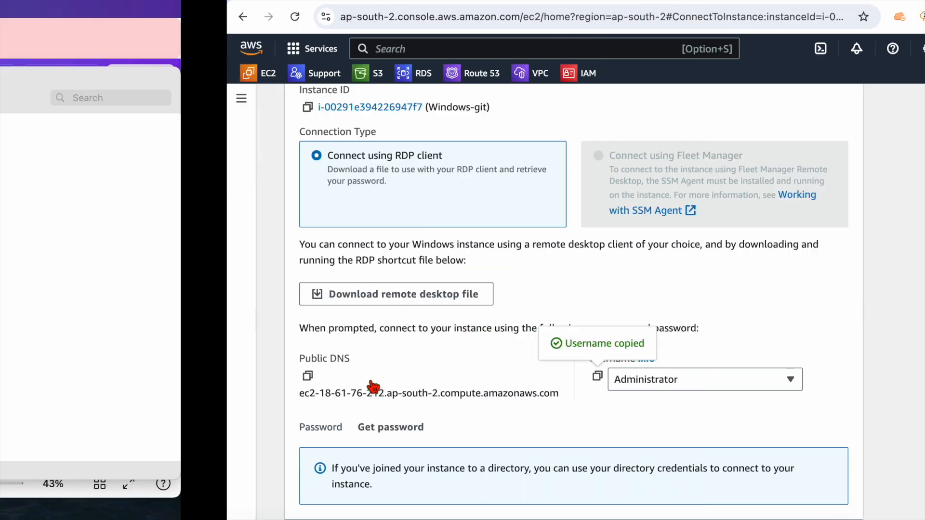
pyautogui.click(438, 308)
pyautogui.press('super+v')
pyautogui.hotkey('ctrl', 'Right')
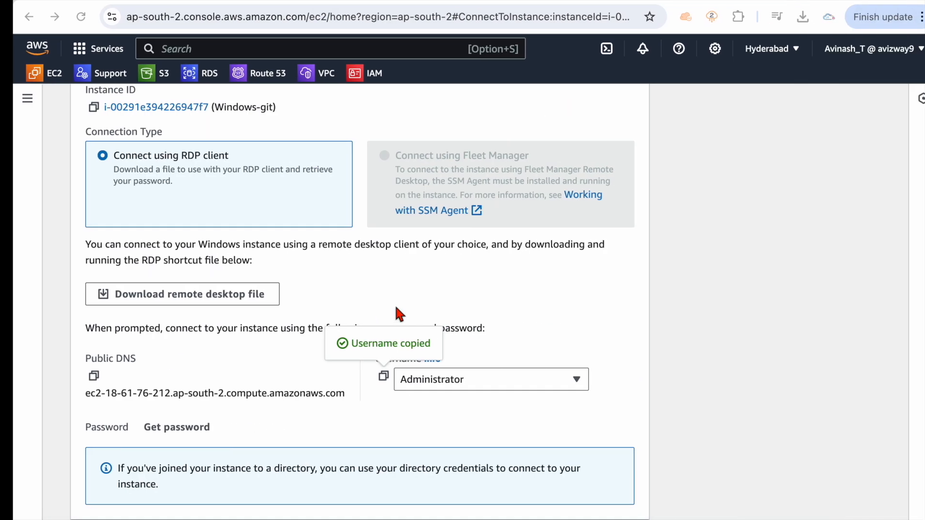
# Upload gitlabs.pem from the keypairs folder as the private key for Get Windows password
pyautogui.click(172, 419)
pyautogui.click(212, 336)
pyautogui.scroll(-3, 365, 193)
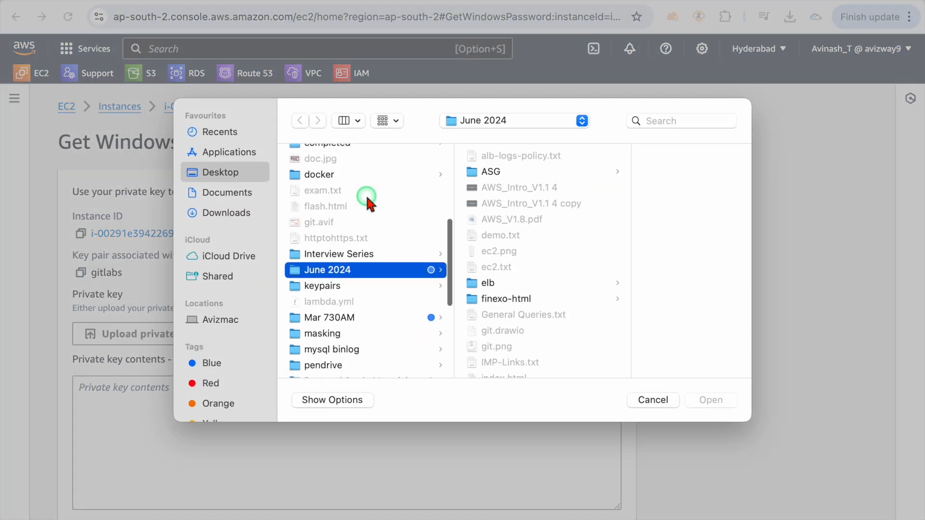
pyautogui.scroll(-2, 351, 332)
pyautogui.scroll(-3, 331, 341)
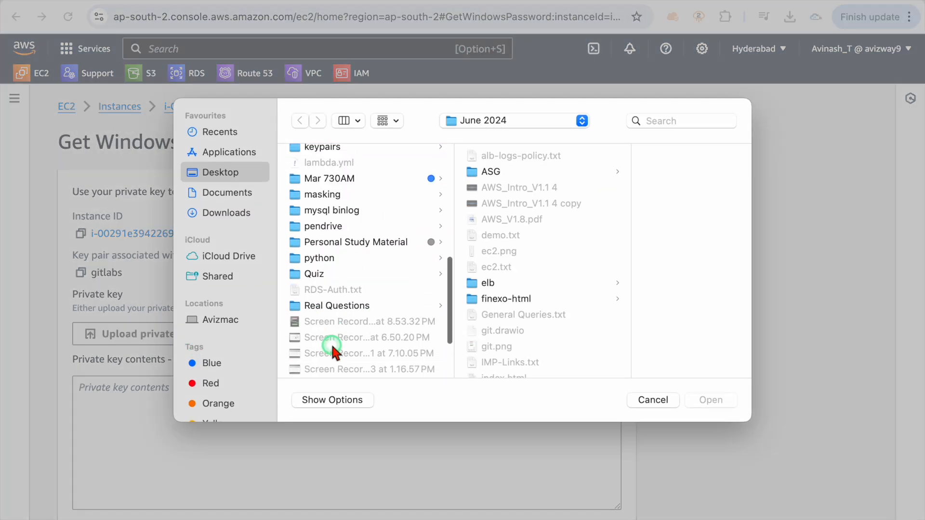
pyautogui.scroll(5, 326, 289)
pyautogui.scroll(-4, 324, 267)
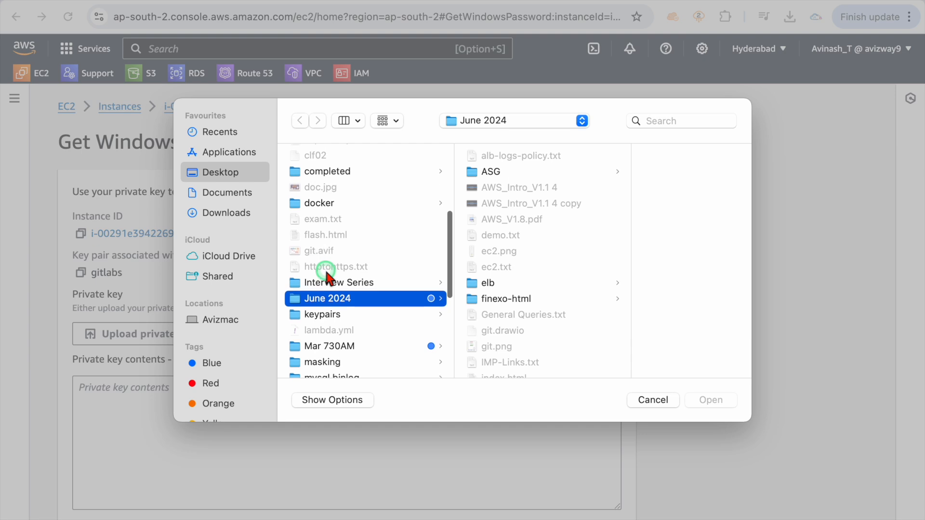
pyautogui.click(323, 263)
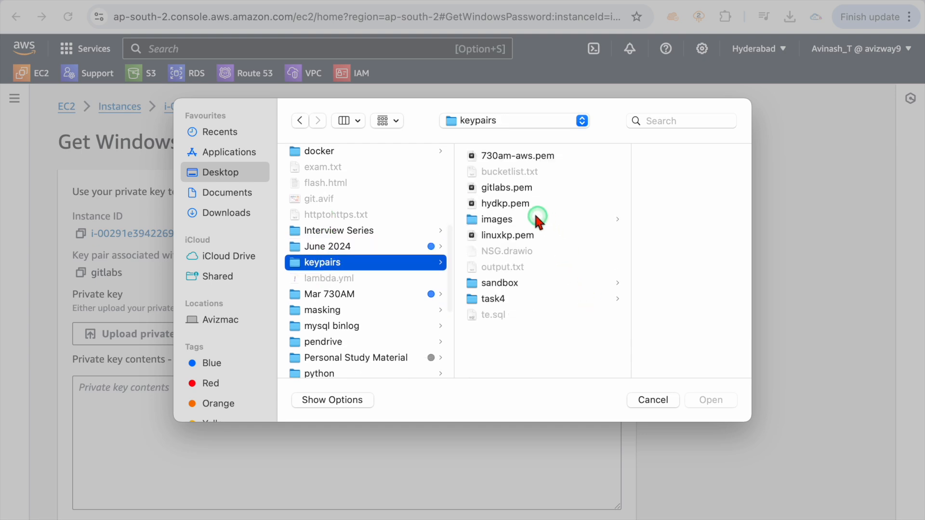
pyautogui.click(501, 188)
pyautogui.doubleClick(501, 188)
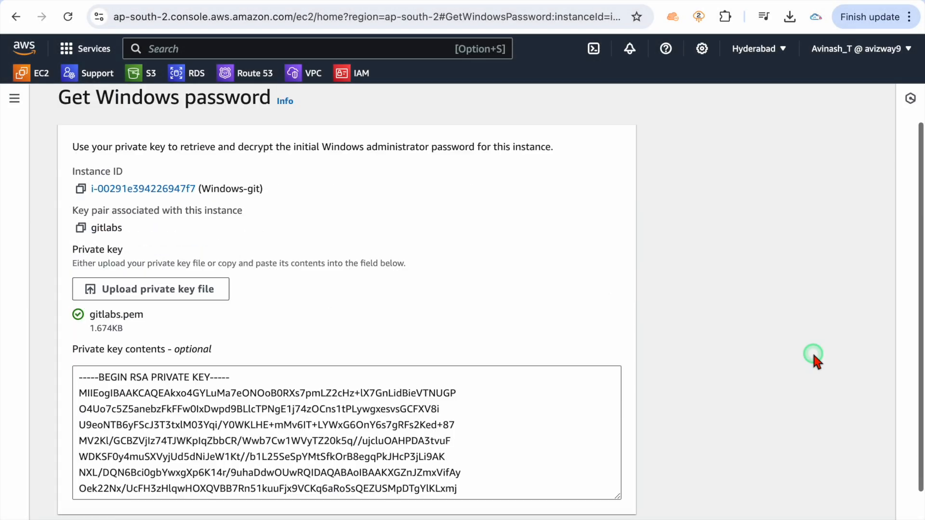
# Decrypt the Windows administrator password and copy it
pyautogui.scroll(-1, 811, 351)
pyautogui.click(592, 497)
pyautogui.scroll(-3, 265, 412)
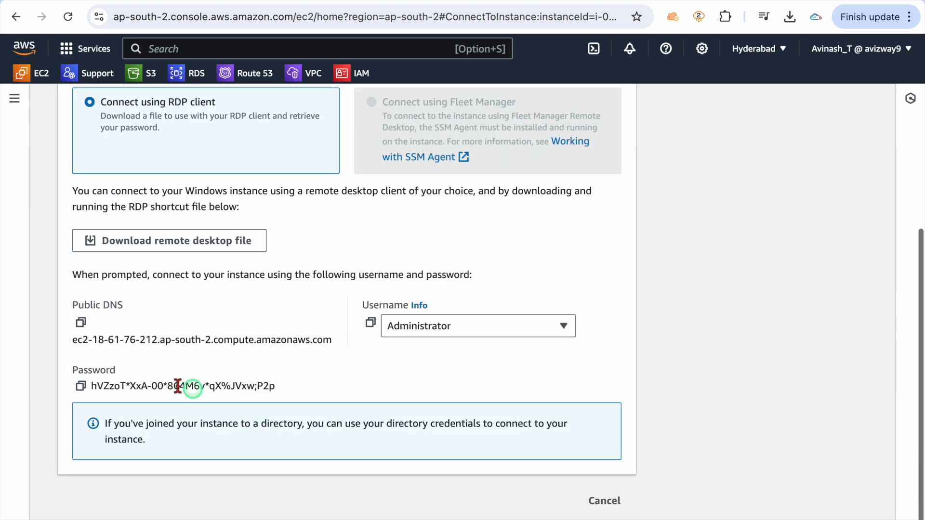
pyautogui.click(80, 328)
pyautogui.hotkey('ctrl', 'Left')
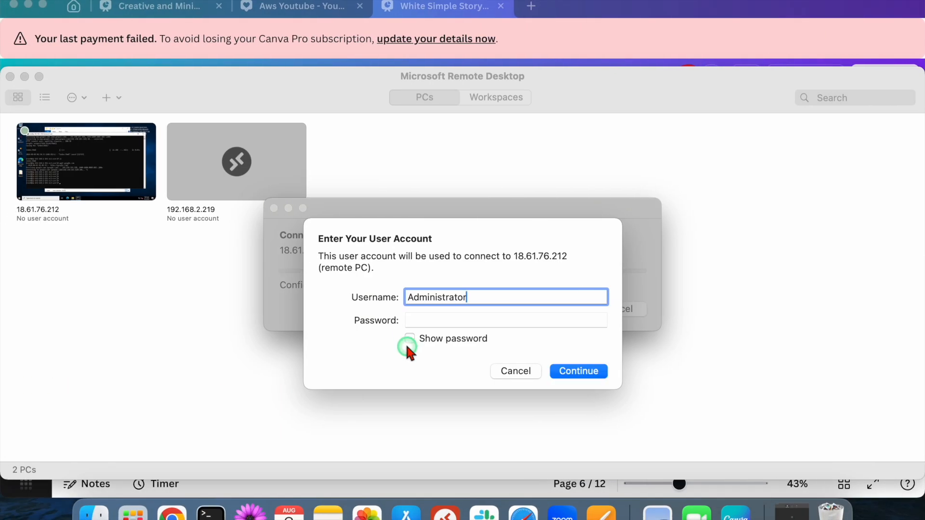
# Paste the administrator password, continue, and accept the certificate warning to reach the server desktop
pyautogui.click(418, 320)
pyautogui.press('super+v')
pyautogui.click(567, 373)
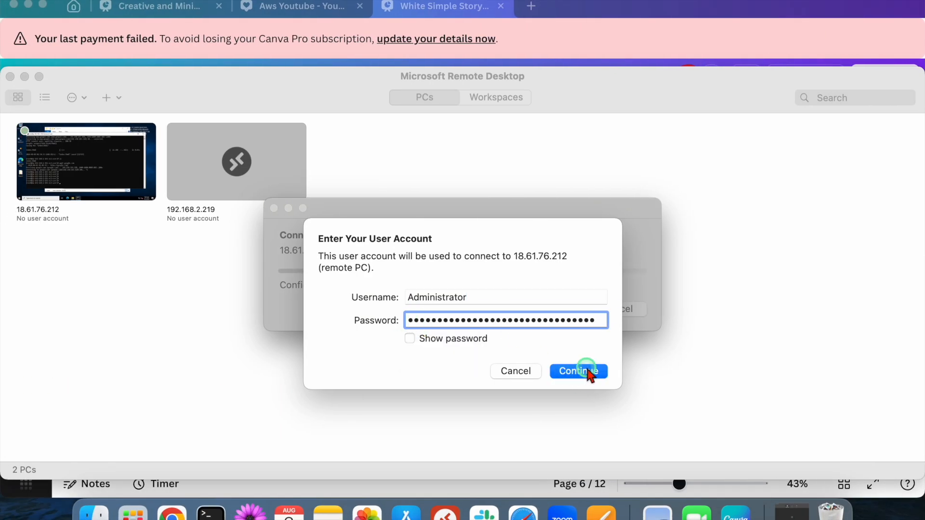
pyautogui.click(641, 324)
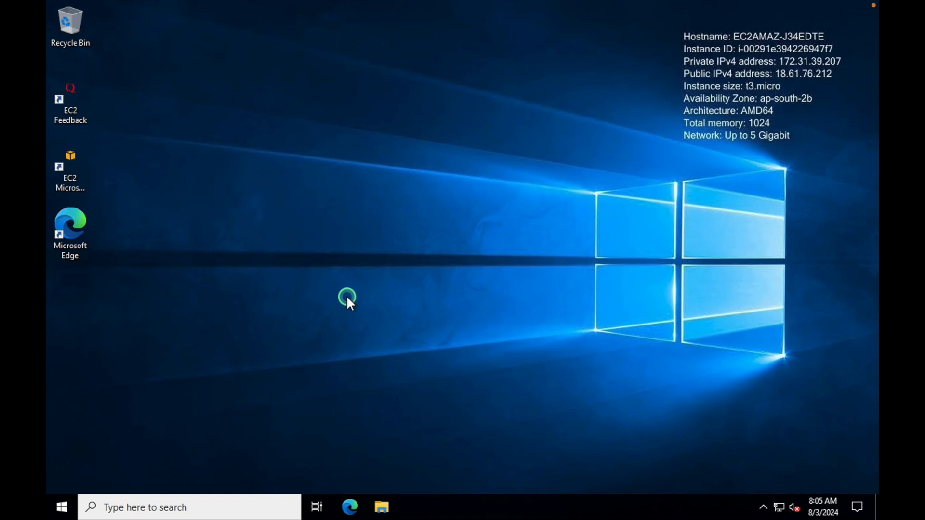
# Launch Edge on the server and search Google for git-scm
pyautogui.doubleClick(65, 222)
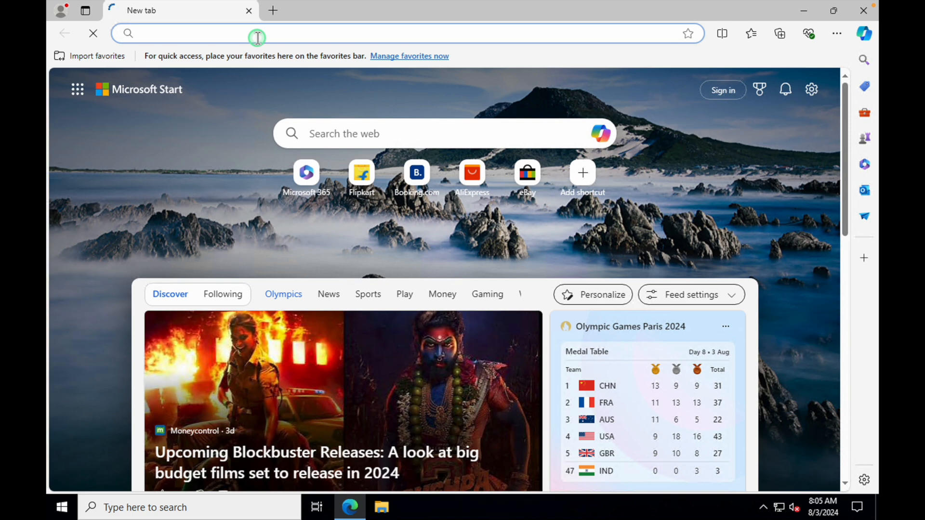
pyautogui.write('google.co')
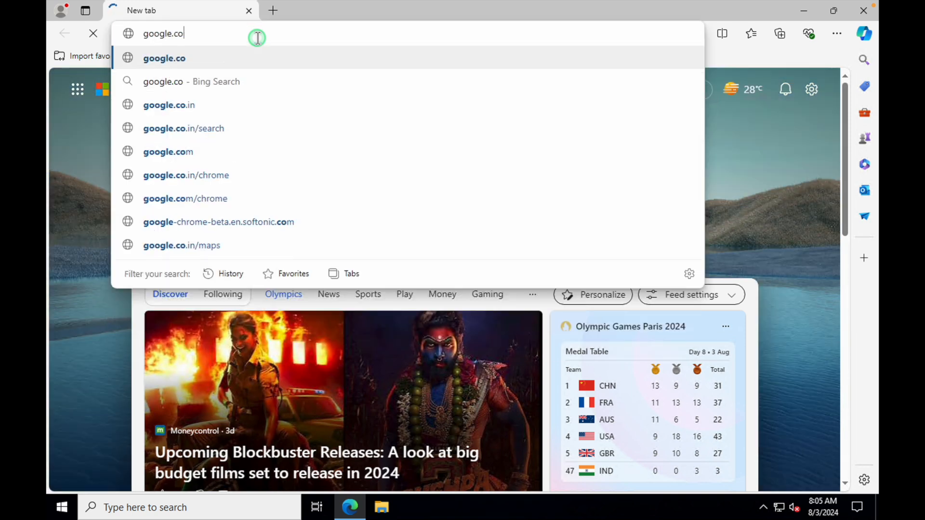
pyautogui.press('Return')
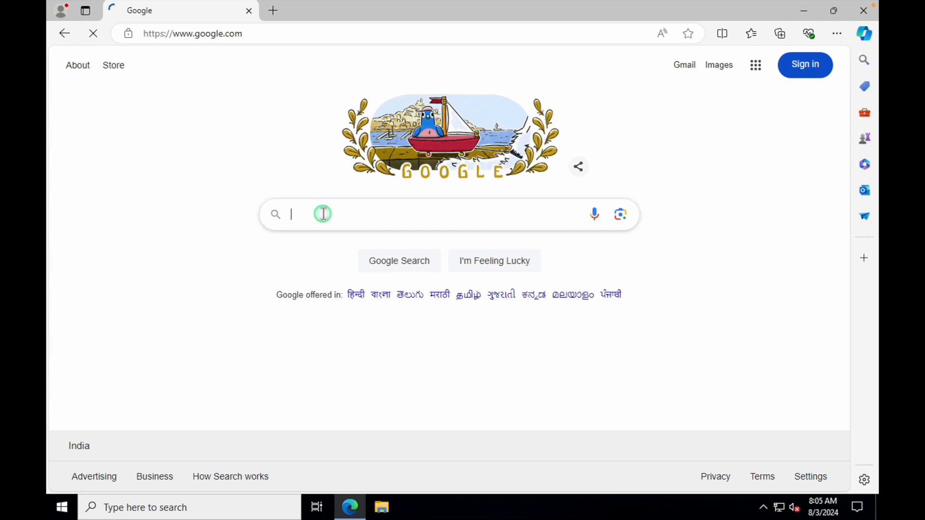
pyautogui.write('git-scm')
pyautogui.press('Return')
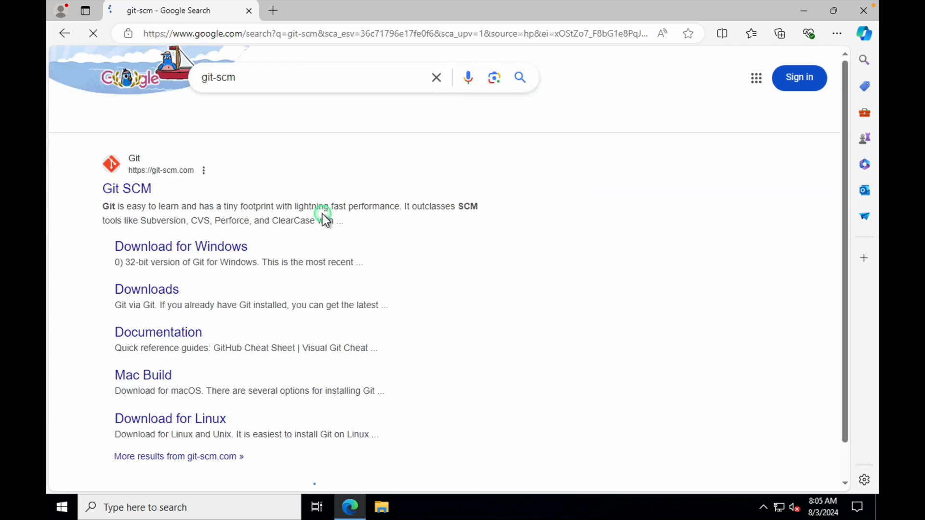
# Open the Git SCM website from the top search result
pyautogui.moveTo(87, 186); pyautogui.dragTo(175, 186)
pyautogui.click(275, 198)
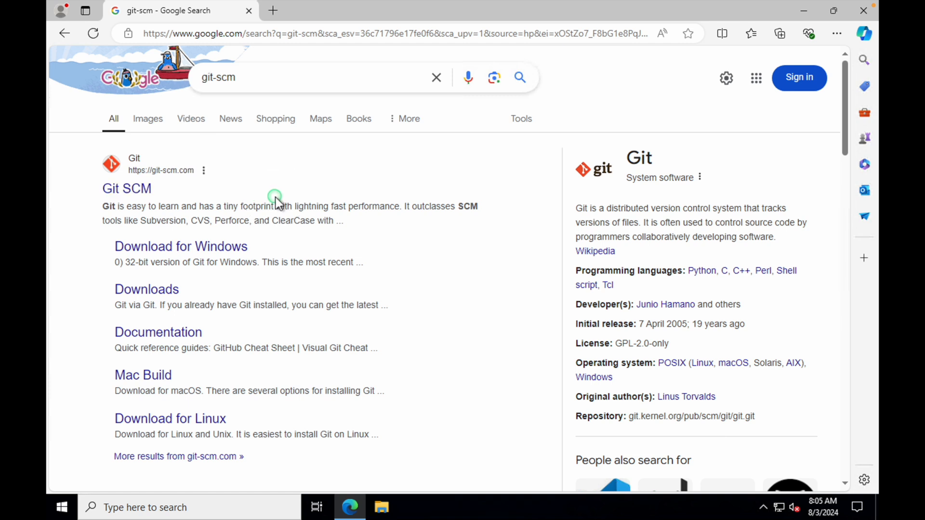
pyautogui.click(135, 189)
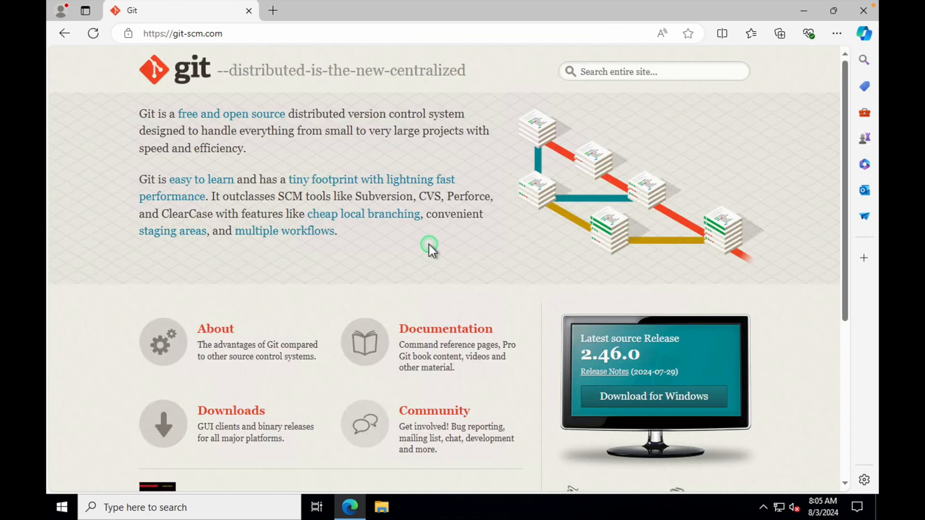
# Download the 64-bit Git for Windows Setup (Git-2.46.0-64-bit.exe) and minimize Edge
pyautogui.scroll(-2, 527, 230)
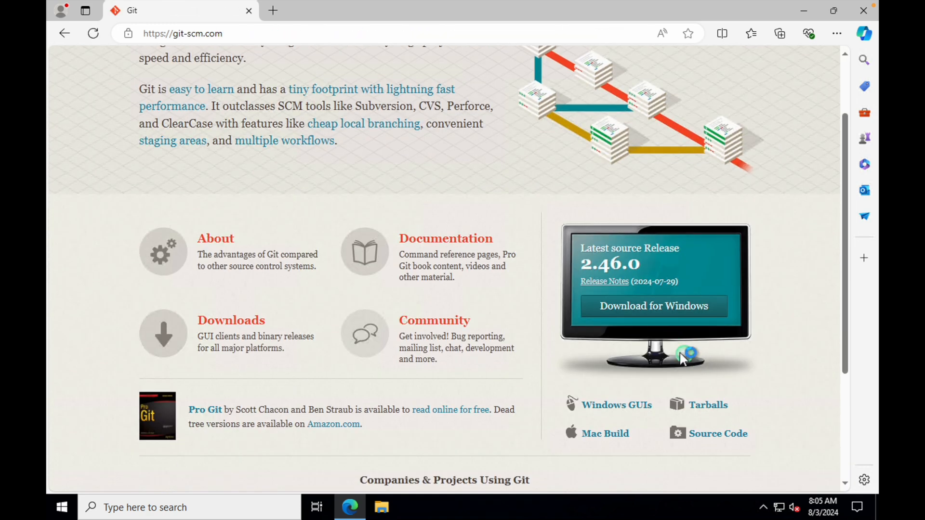
pyautogui.click(633, 308)
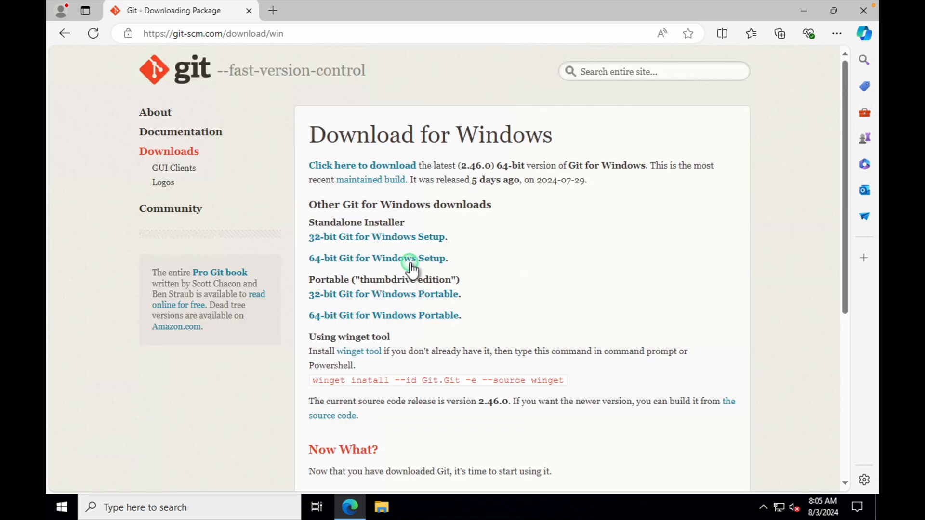
pyautogui.click(408, 263)
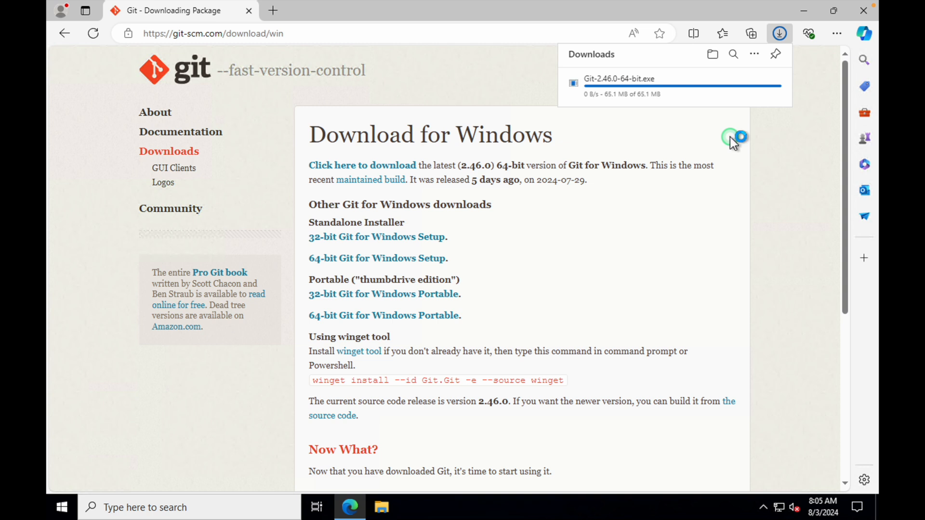
pyautogui.click(803, 12)
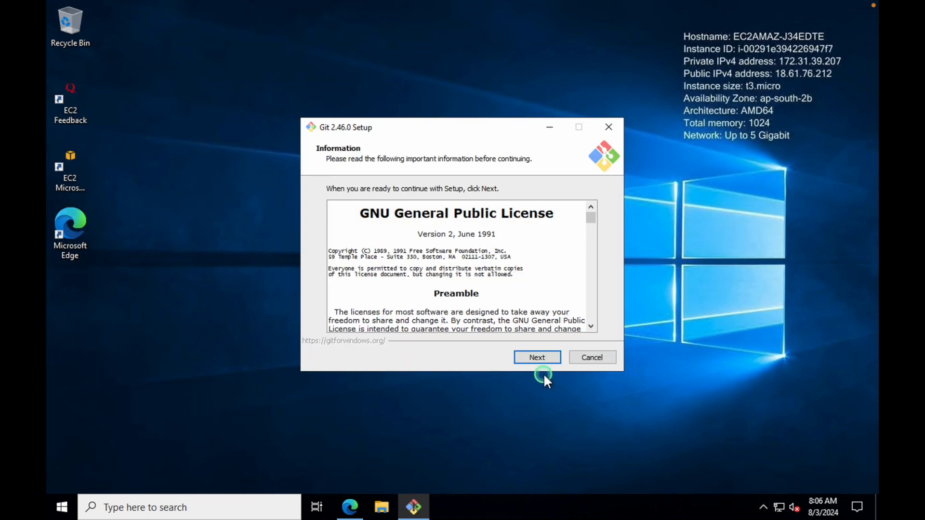
# Pass the licence and install path, tick the On the Desktop icon, keep Start Menu folder 'Git'
pyautogui.click(528, 358)
pyautogui.click(527, 356)
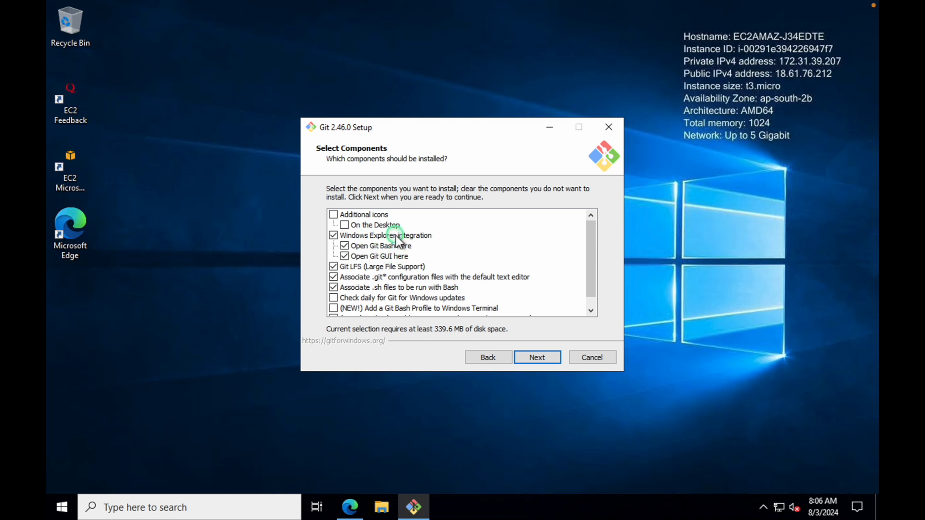
pyautogui.click(374, 223)
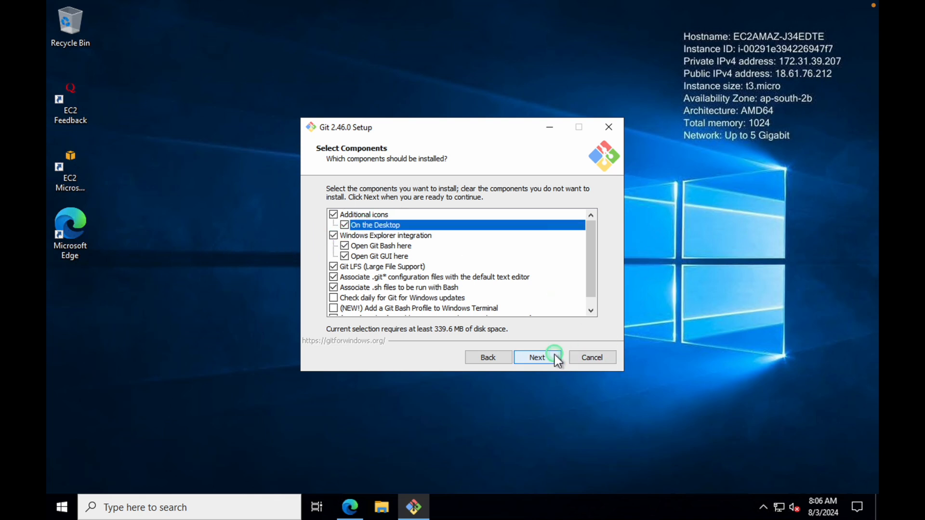
pyautogui.click(538, 356)
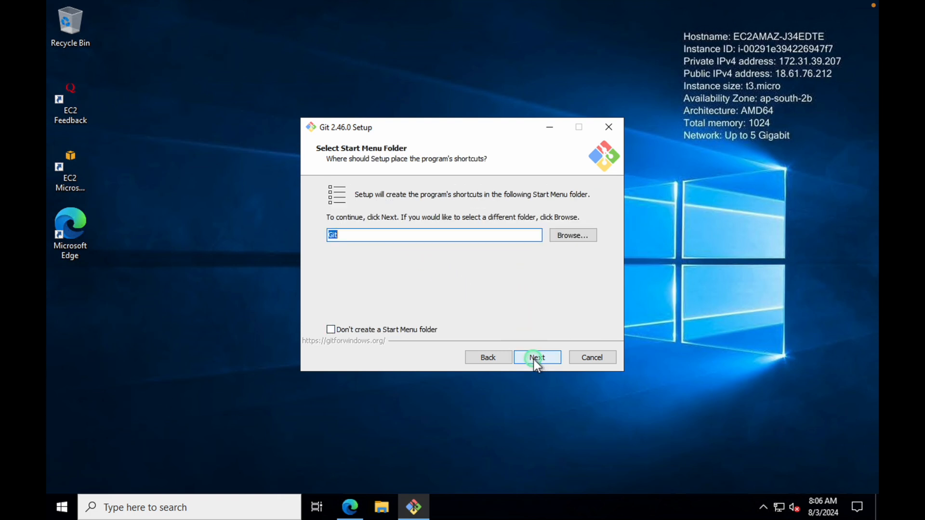
pyautogui.click(534, 358)
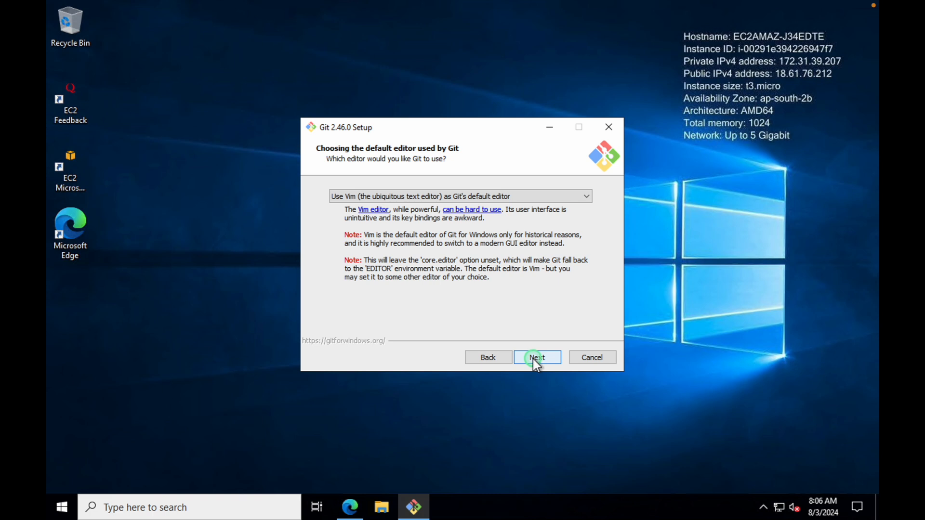
# Keep Vim as Git's default editor and let Git decide the initial branch name
pyautogui.click(584, 196)
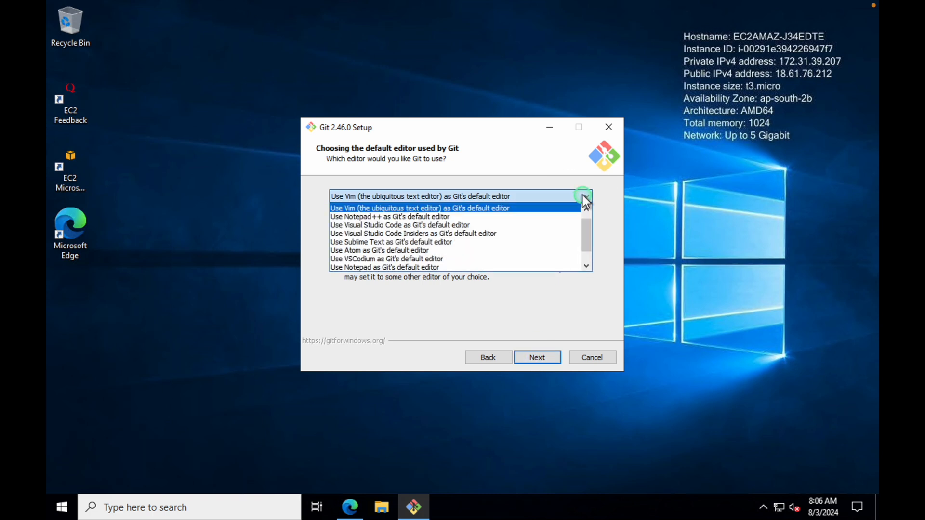
pyautogui.click(583, 195)
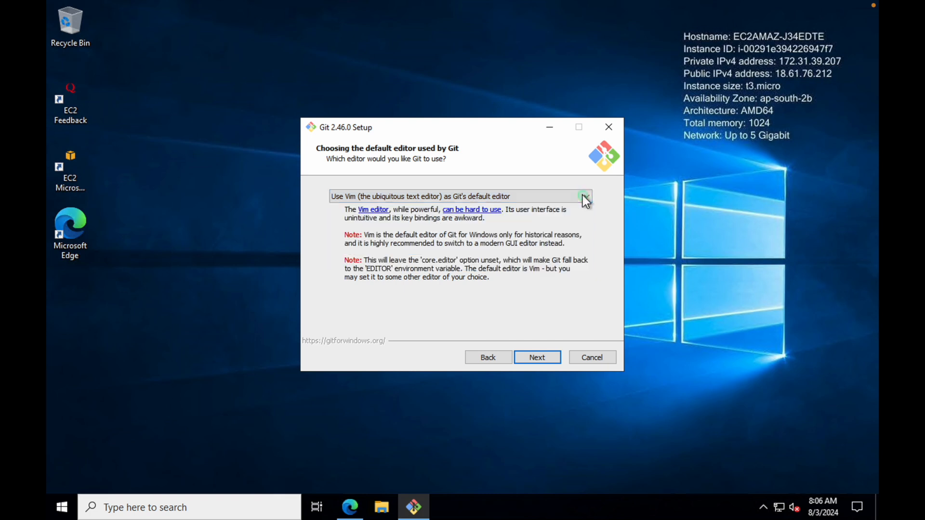
pyautogui.click(583, 195)
pyautogui.click(505, 217)
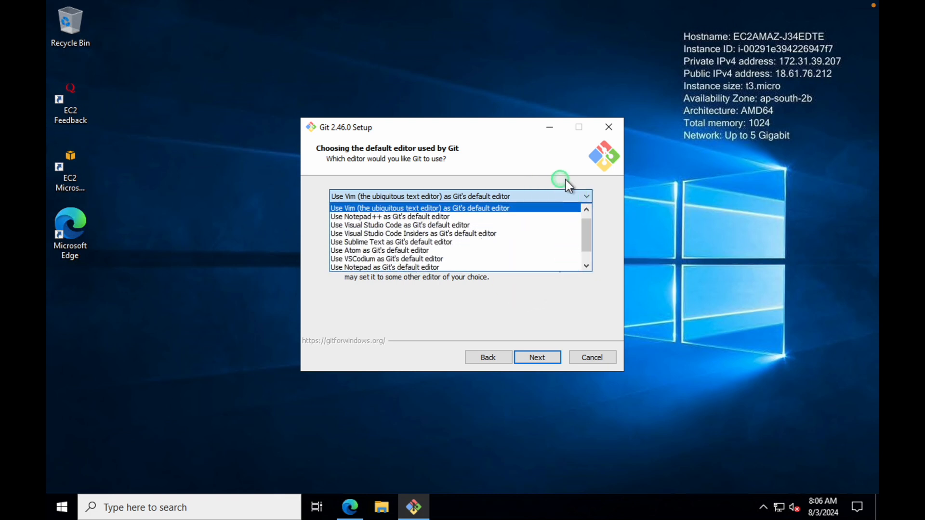
pyautogui.click(603, 206)
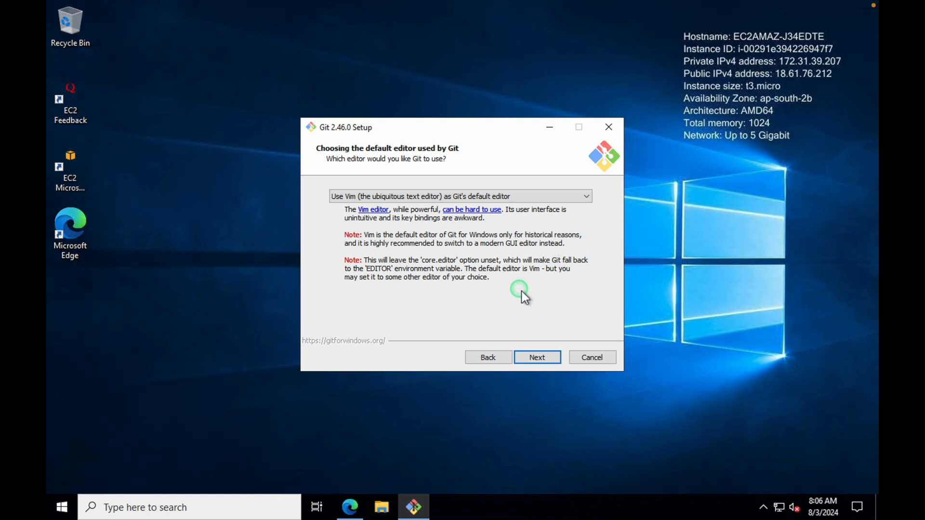
pyautogui.click(536, 359)
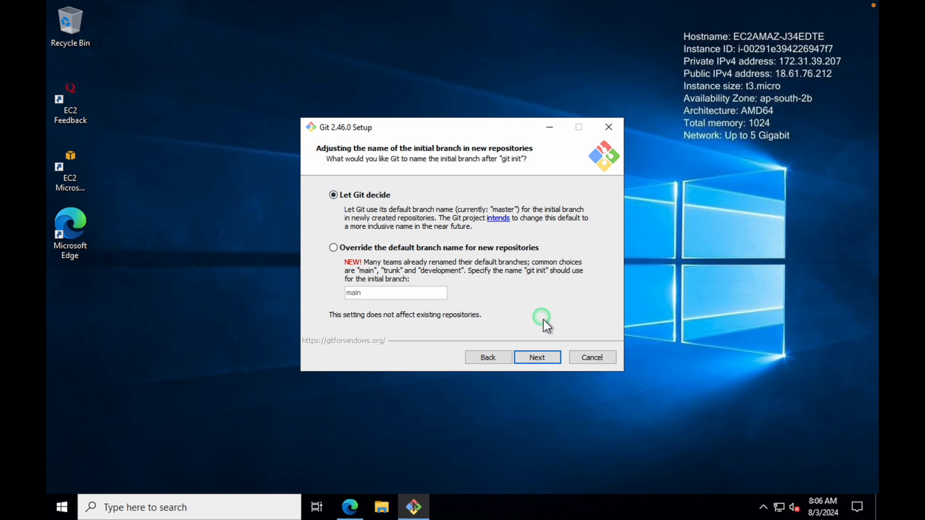
pyautogui.click(536, 357)
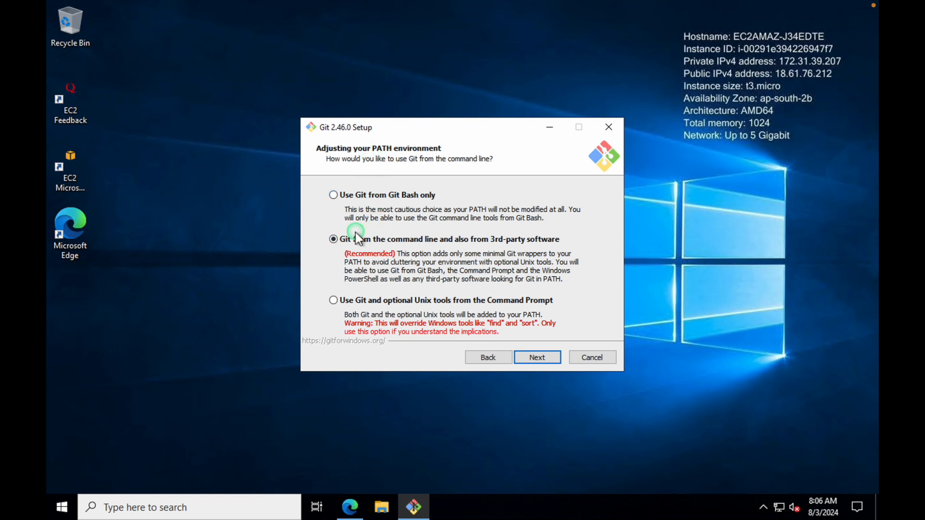
# Accept default PATH, OpenSSH, OpenSSL, line endings, MinTTY, pull, Credential Manager and extras, then install
pyautogui.click(537, 357)
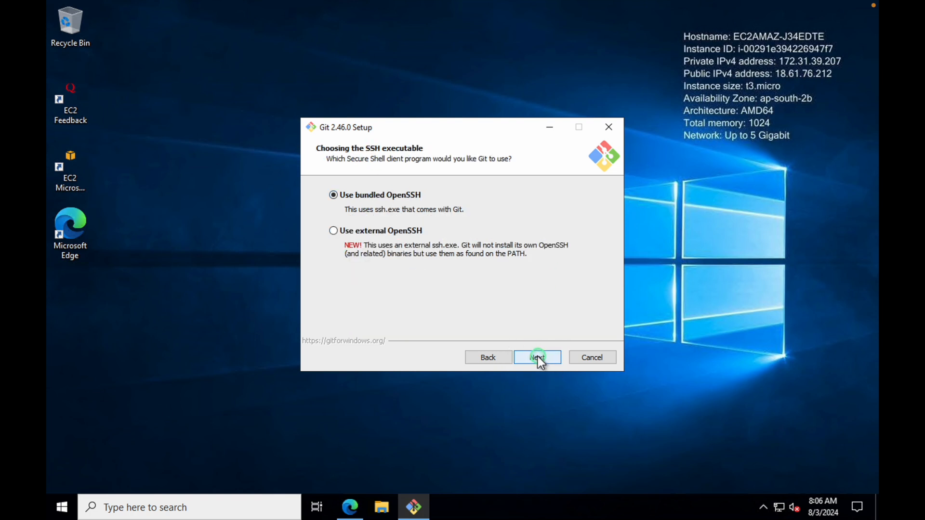
pyautogui.click(538, 357)
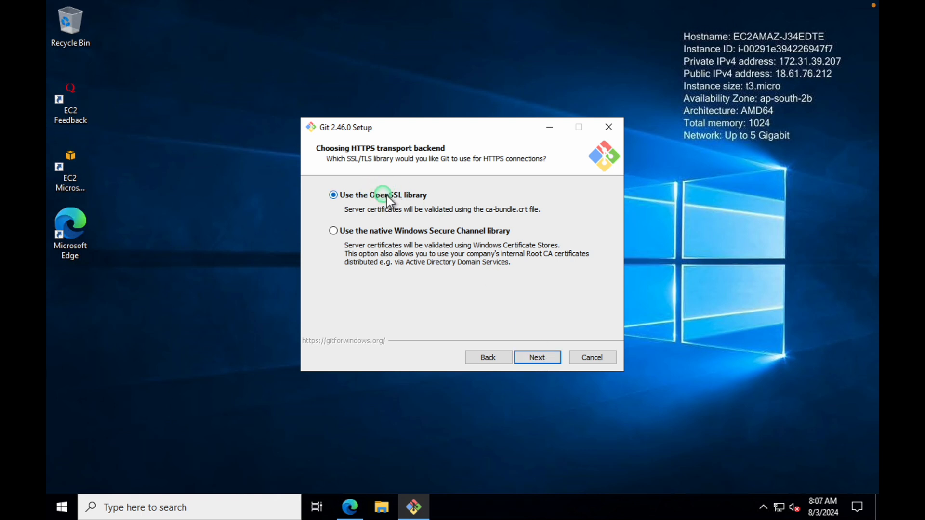
pyautogui.click(538, 358)
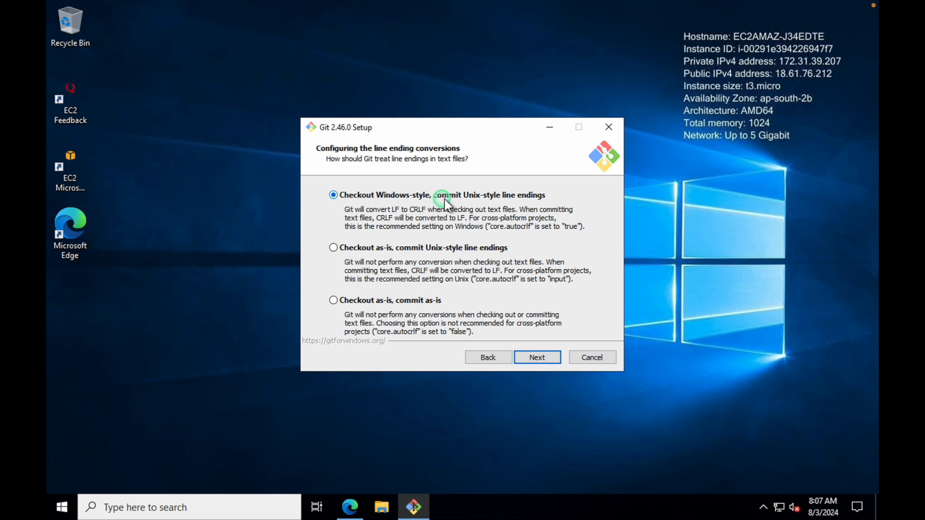
pyautogui.click(538, 356)
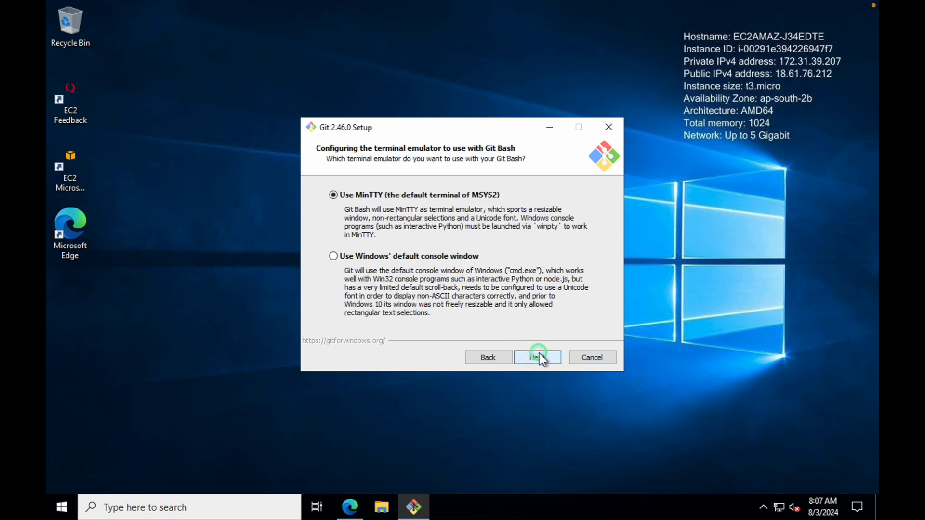
pyautogui.click(535, 358)
pyautogui.click(535, 358)
pyautogui.click(536, 358)
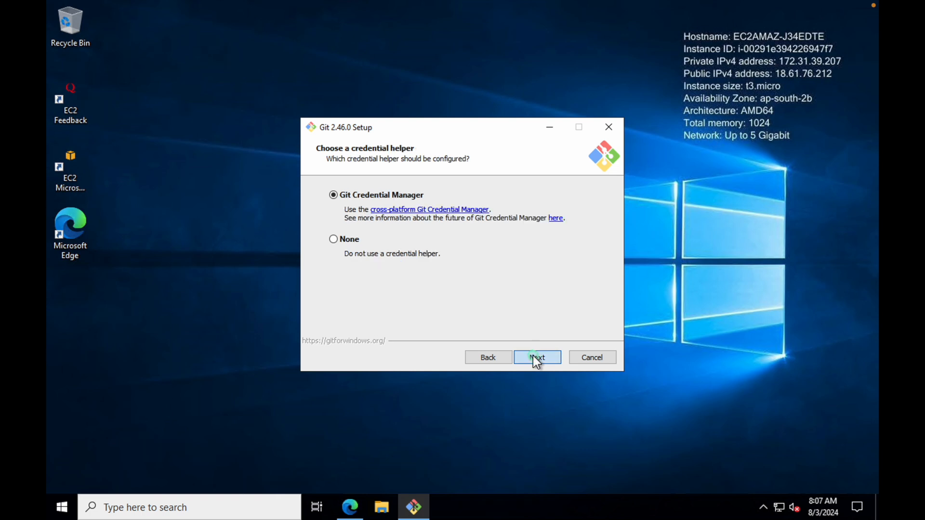
pyautogui.click(535, 358)
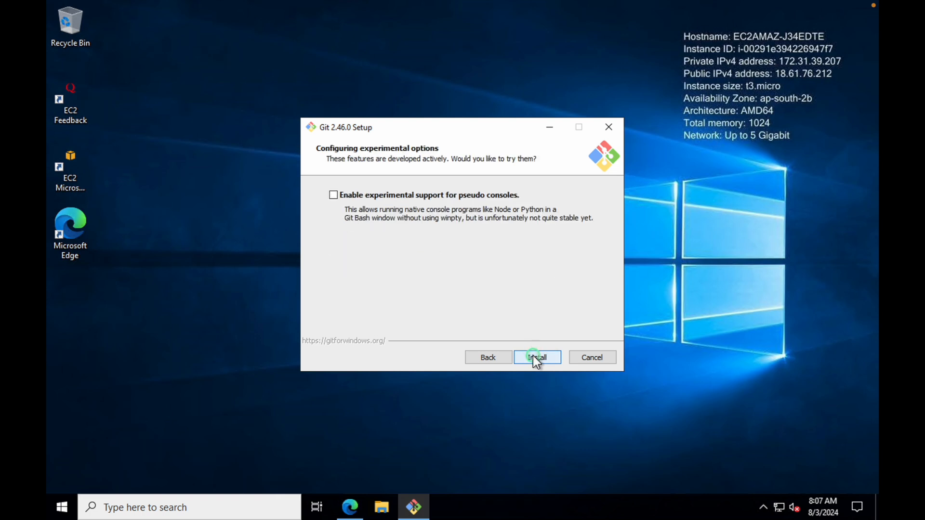
pyautogui.click(536, 358)
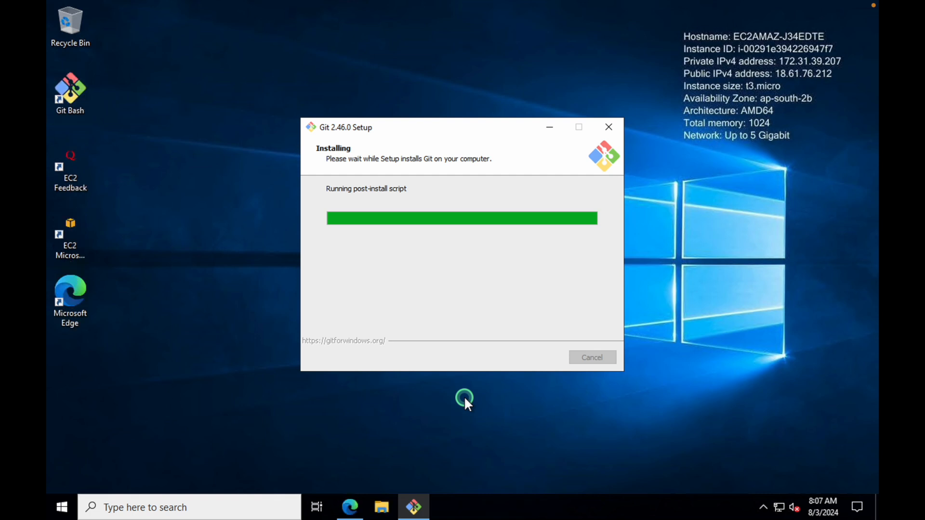
# Finish the Git 2.46.0 setup without viewing the release notes
pyautogui.click(455, 244)
pyautogui.click(531, 359)
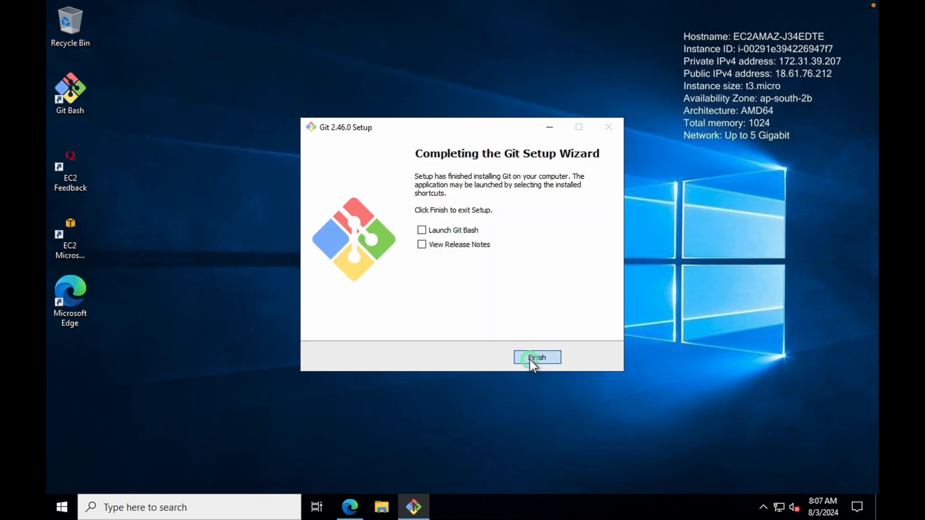
pyautogui.click(198, 265)
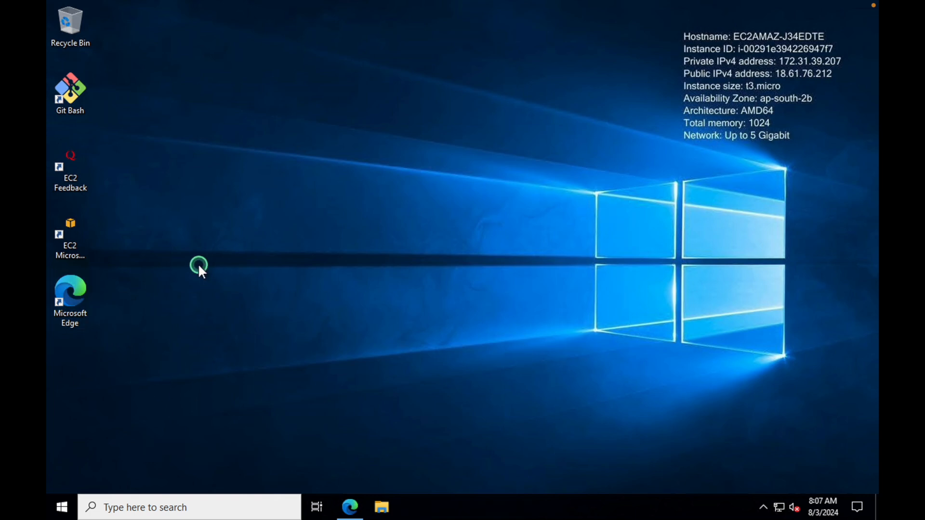
# In File Explorer, create a new folder named 'git' on the Desktop and open it
pyautogui.click(380, 507)
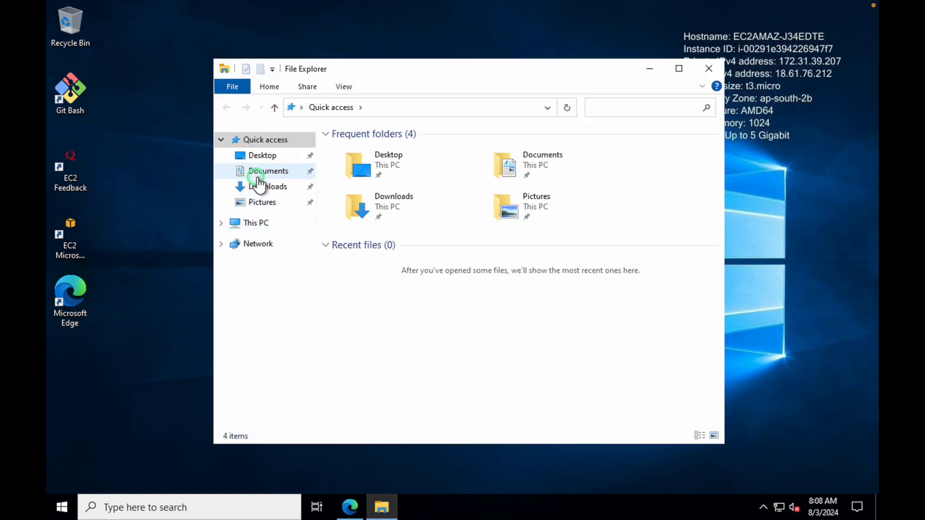
pyautogui.click(263, 155)
pyautogui.rightClick(398, 244)
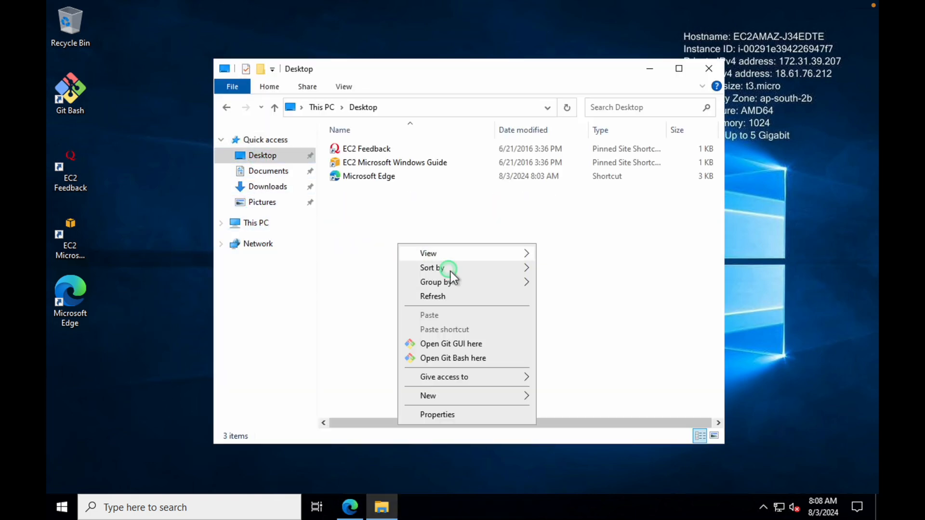
pyautogui.moveTo(464, 398)
pyautogui.click(558, 392)
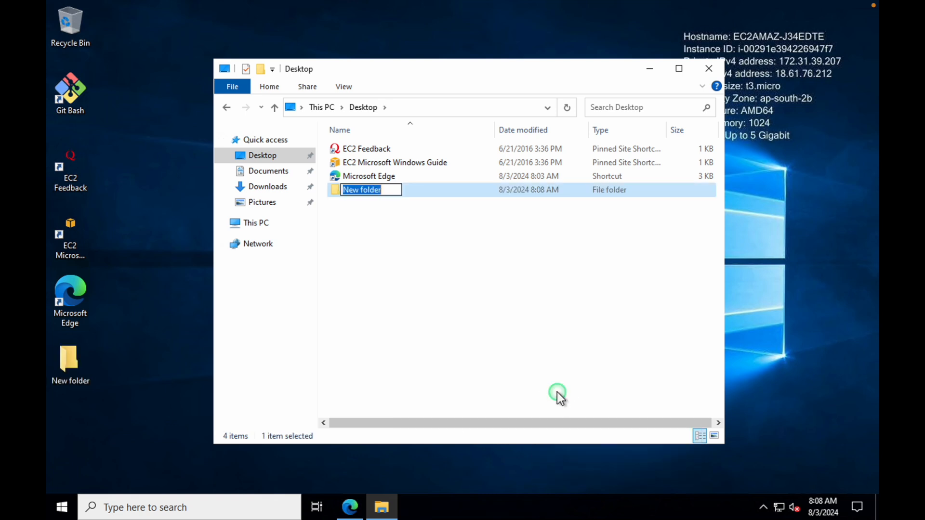
pyautogui.write('git')
pyautogui.press('Return')
pyautogui.press('Return')
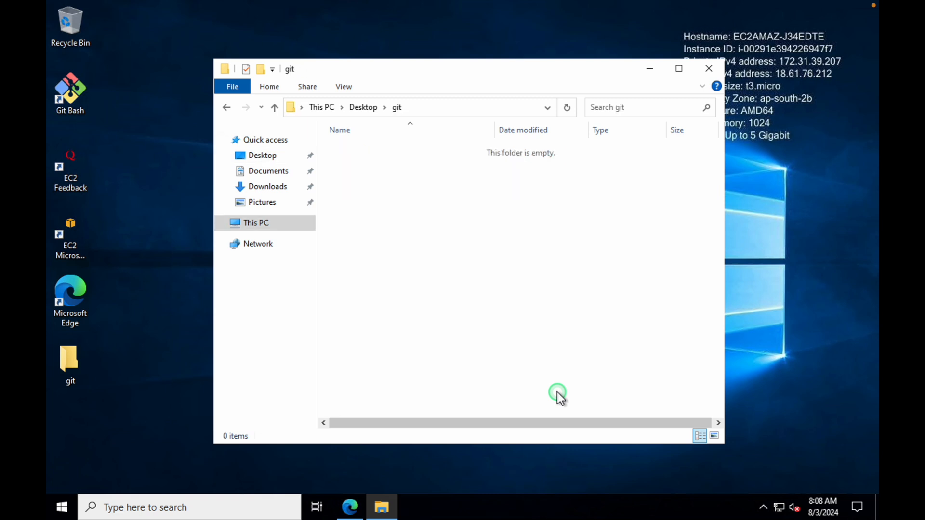
pyautogui.rightClick(419, 204)
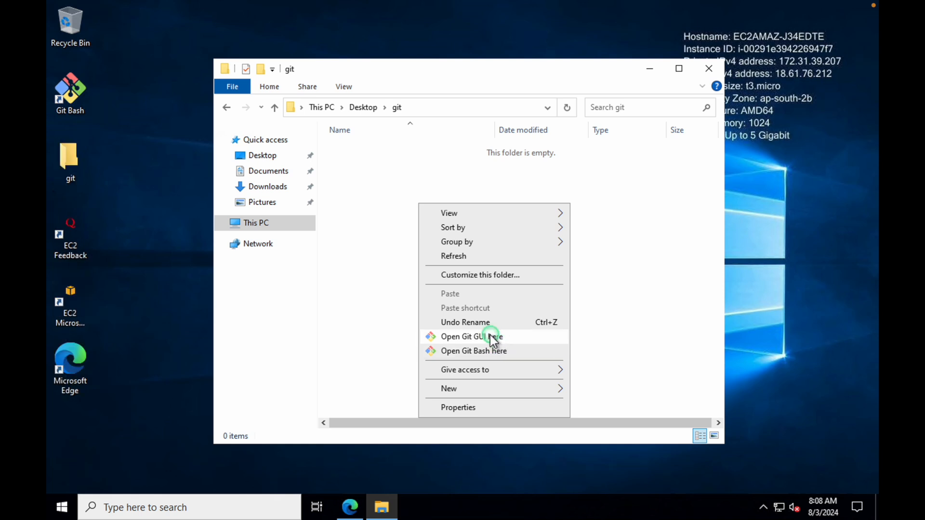
pyautogui.click(493, 340)
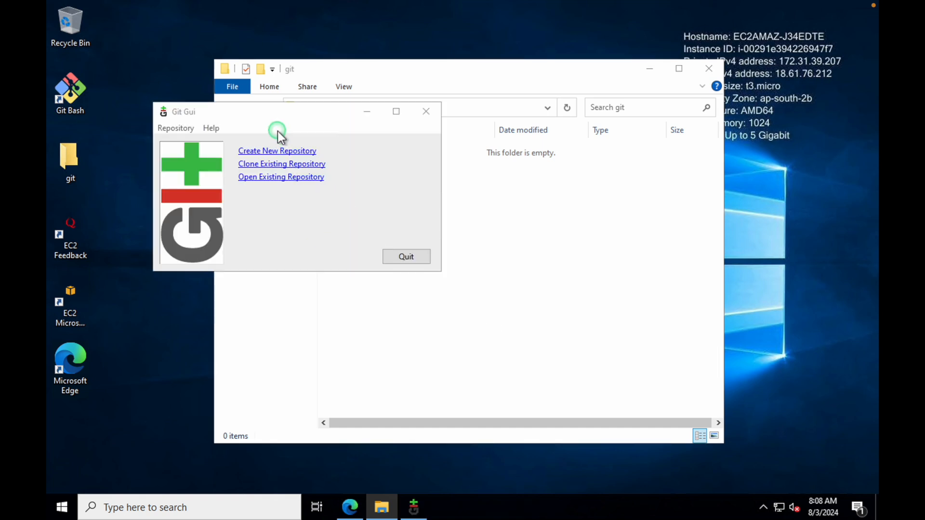
pyautogui.moveTo(328, 153); pyautogui.dragTo(238, 152)
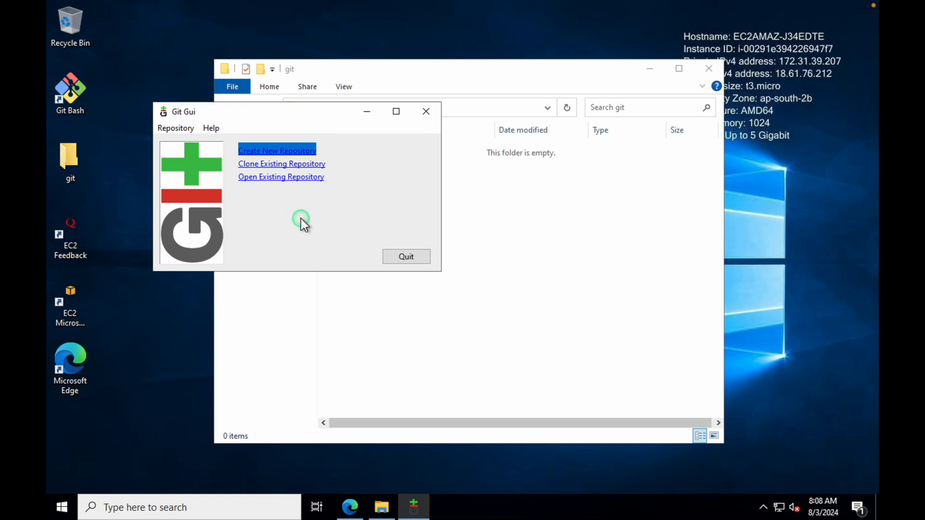
pyautogui.moveTo(347, 166); pyautogui.dragTo(236, 164)
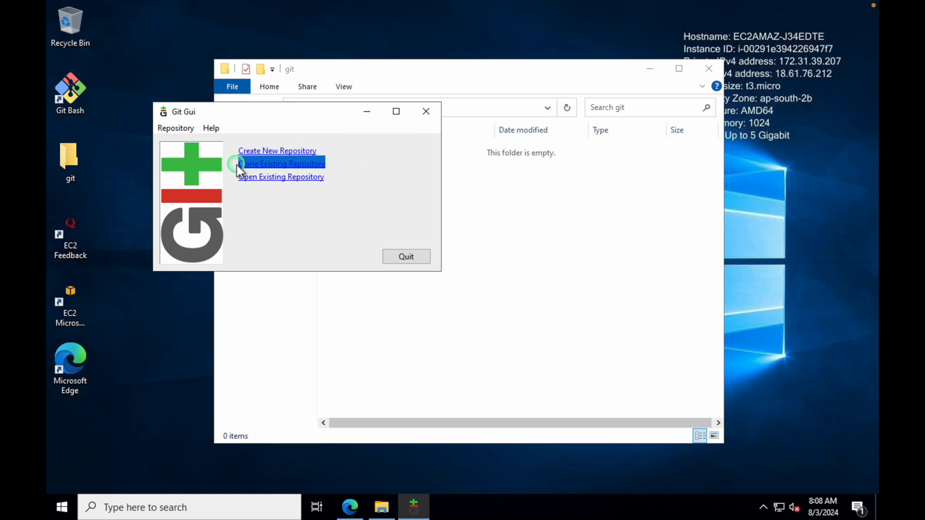
pyautogui.click(300, 178)
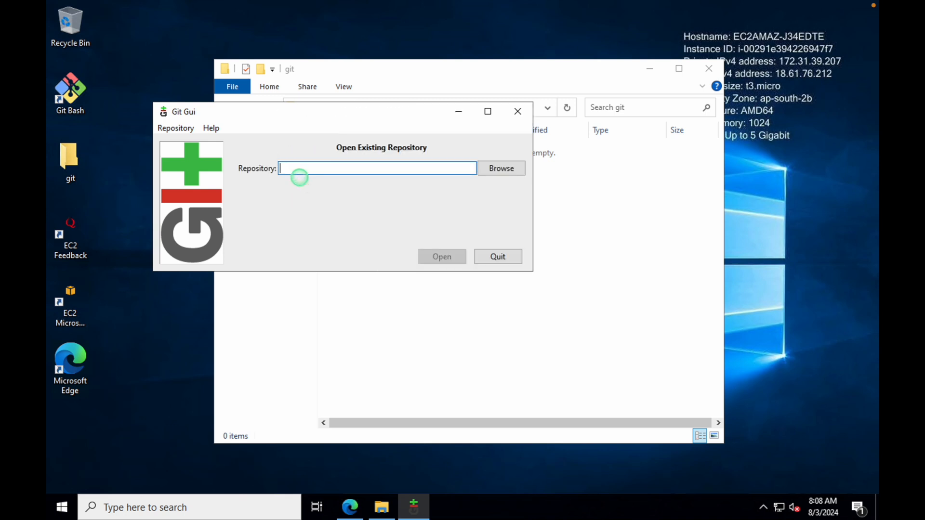
pyautogui.click(501, 257)
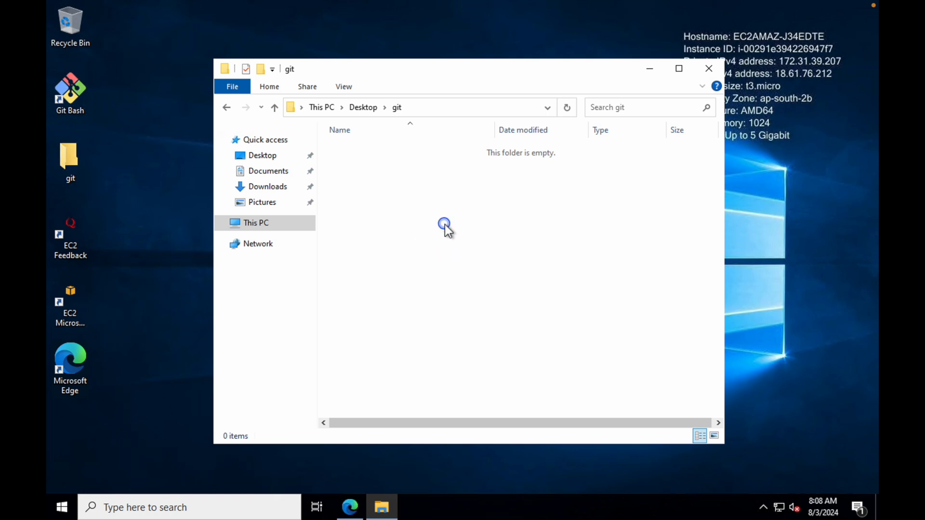
# Open a Git Bash shell in the git folder
pyautogui.rightClick(443, 223)
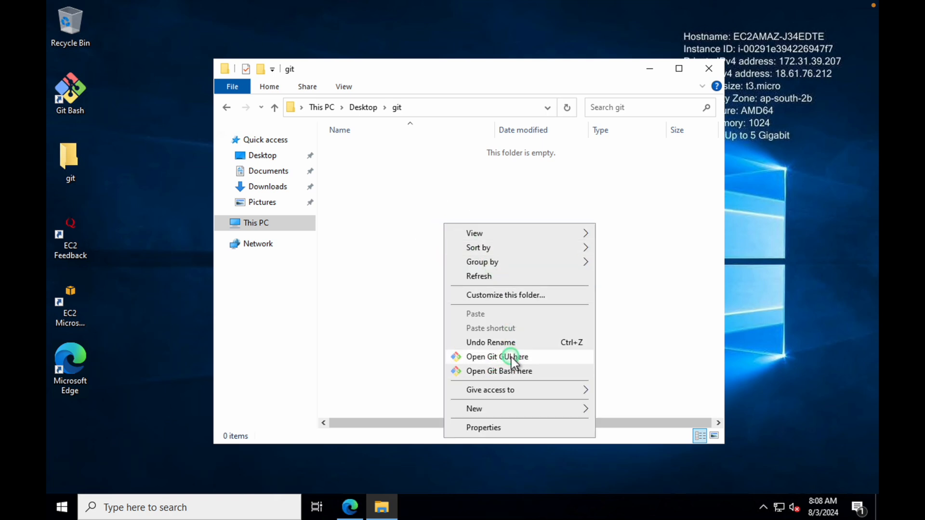
pyautogui.click(492, 371)
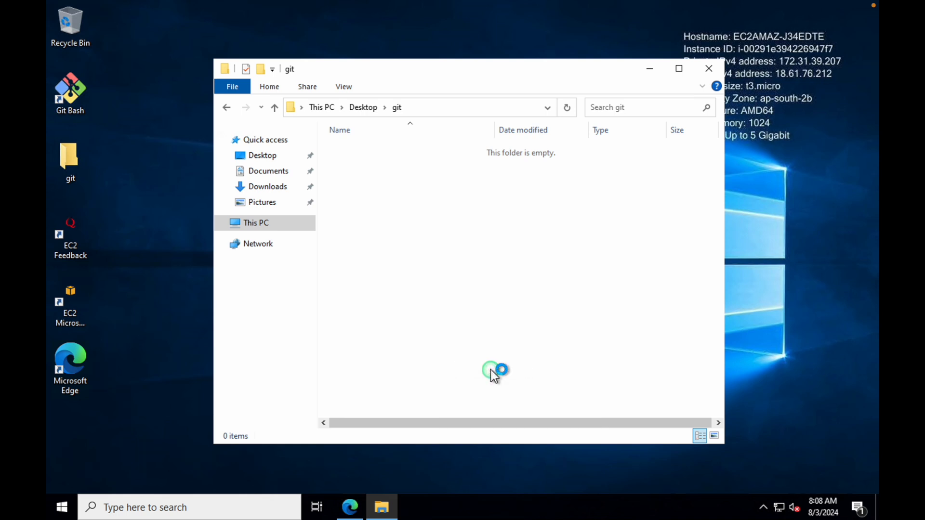
pyautogui.moveTo(366, 129); pyautogui.dragTo(405, 129)
# Change the Git Bash font to Lucida Console 14pt, apply it and save the options
pyautogui.rightClick(406, 131)
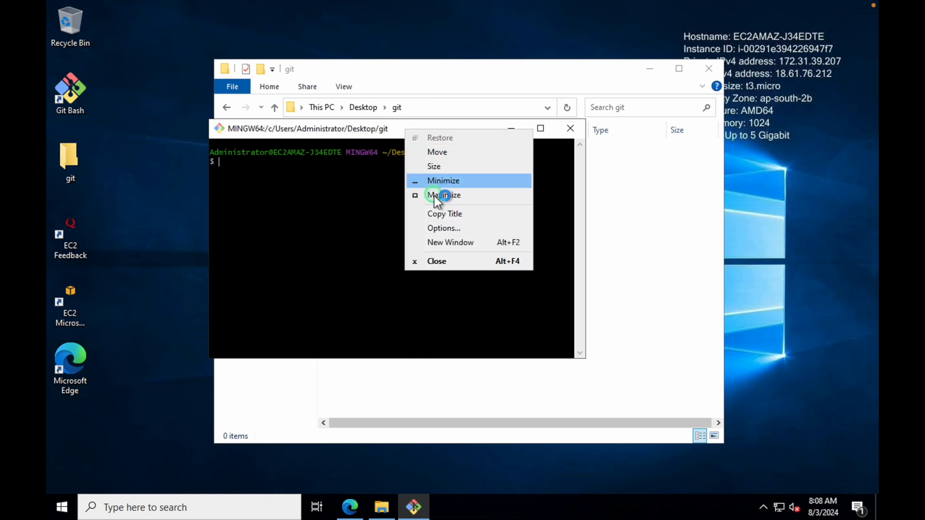
pyautogui.click(439, 230)
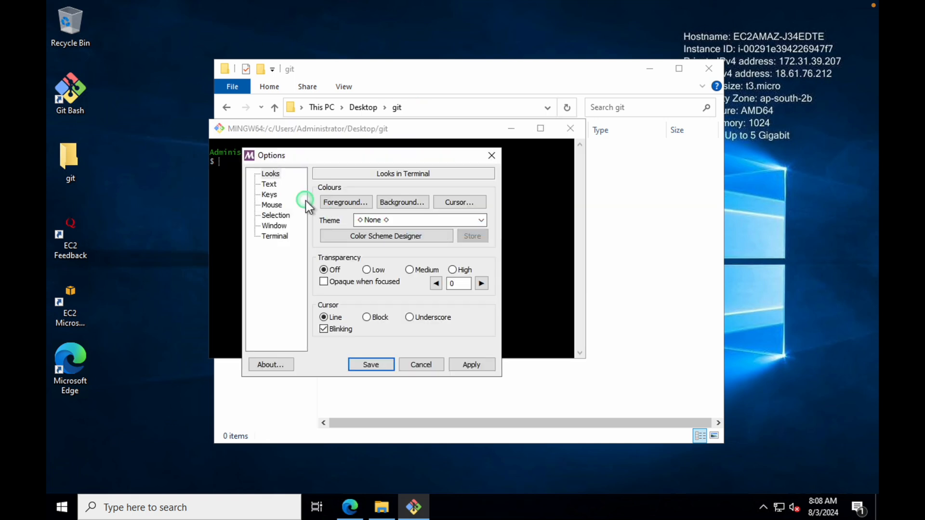
pyautogui.click(268, 184)
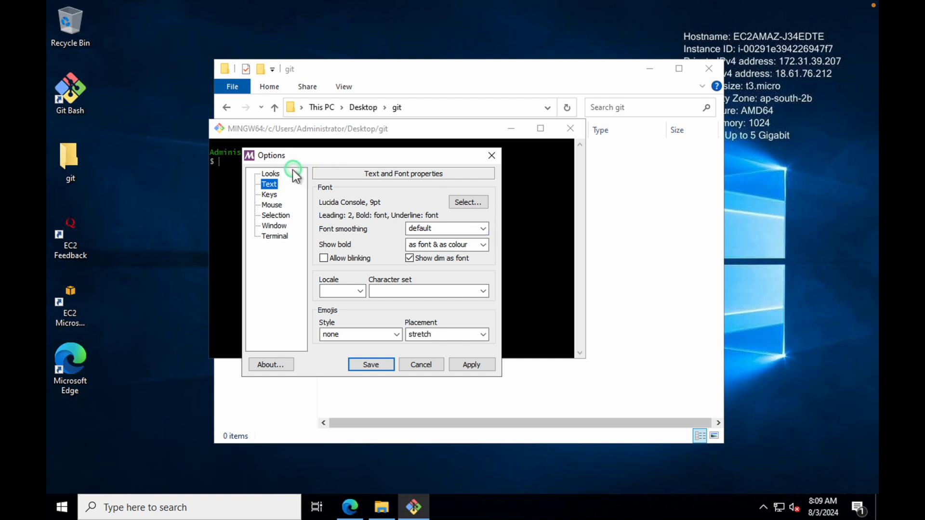
pyautogui.click(272, 174)
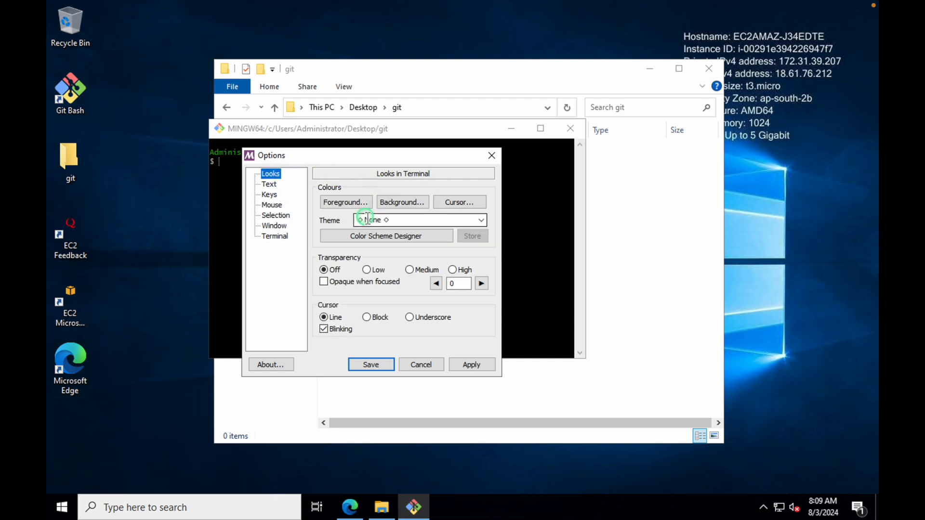
pyautogui.click(270, 185)
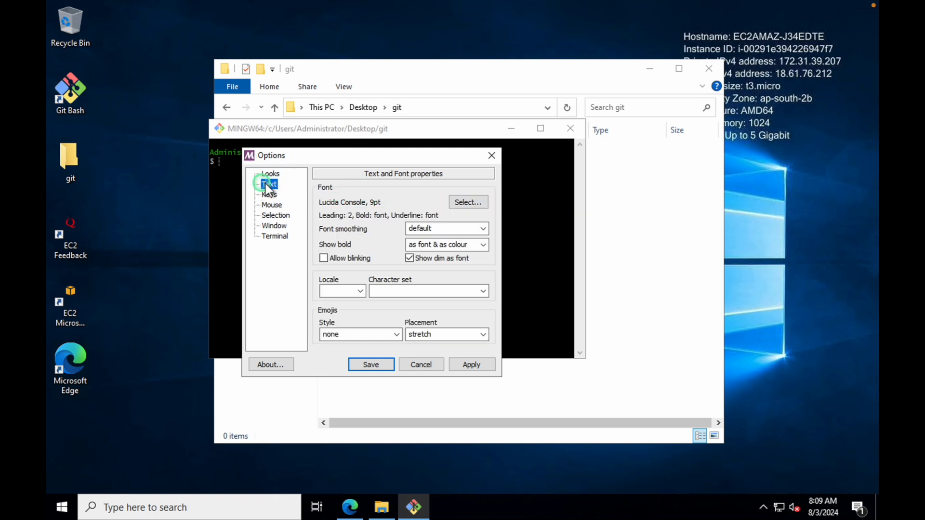
pyautogui.click(472, 205)
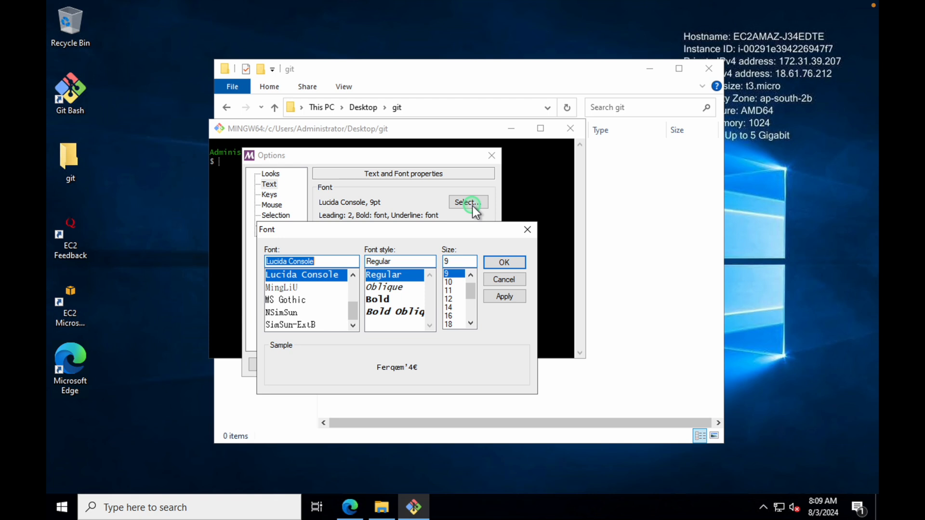
pyautogui.click(449, 299)
pyautogui.click(449, 307)
pyautogui.click(500, 266)
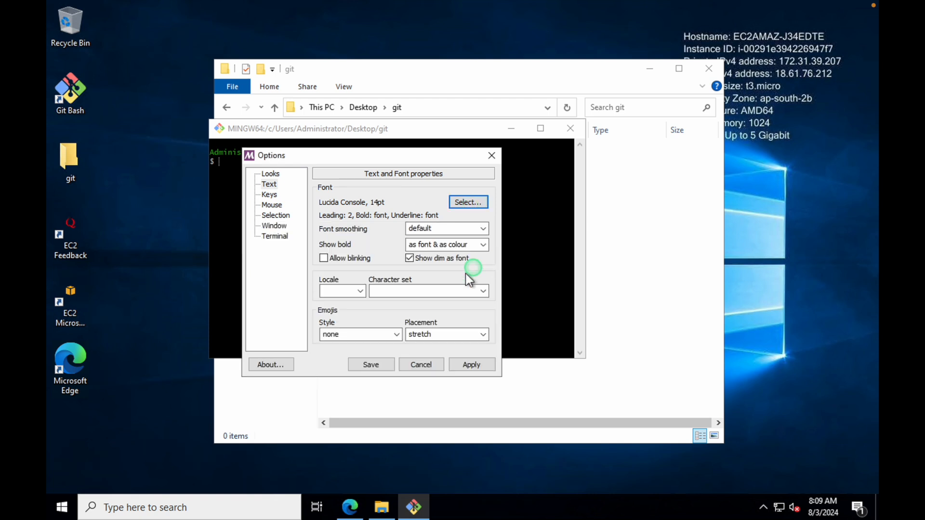
pyautogui.click(473, 365)
pyautogui.click(372, 364)
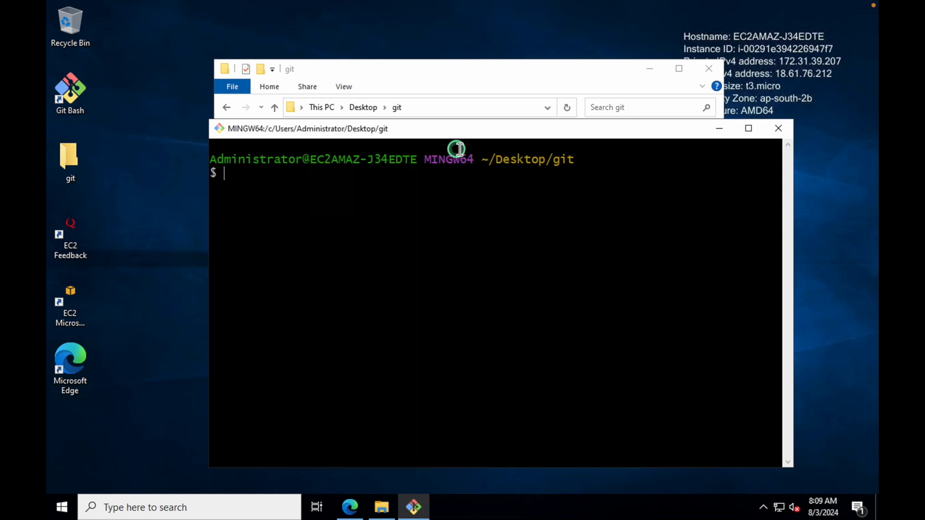
pyautogui.moveTo(452, 133); pyautogui.dragTo(414, 99)
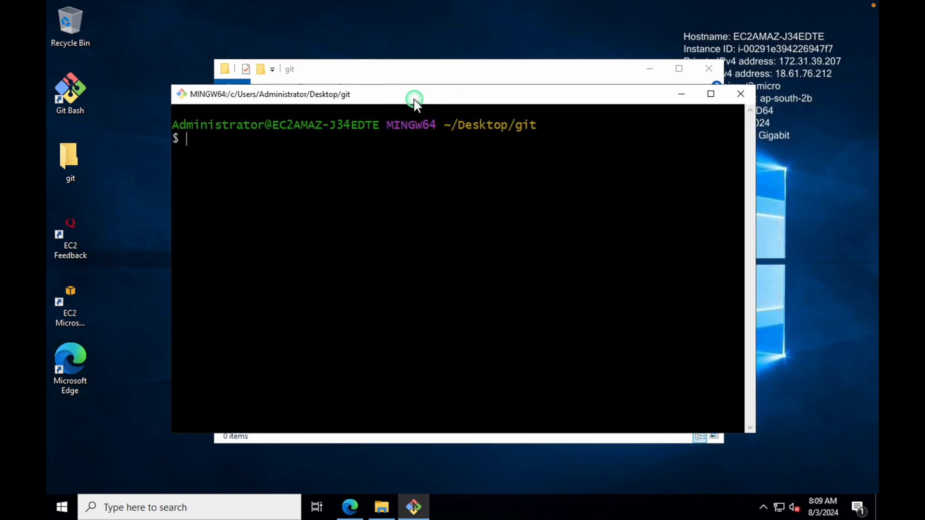
pyautogui.write('git config --list')
pyautogui.press('Return')
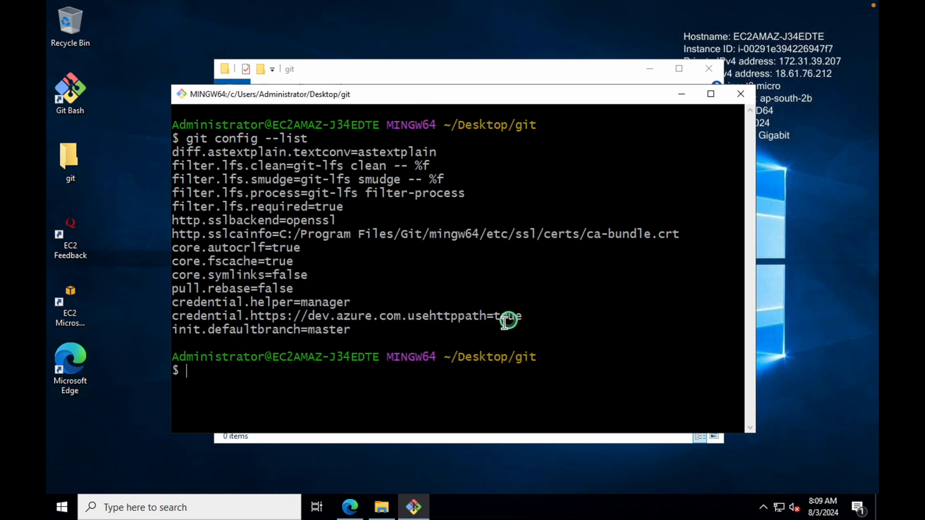
pyautogui.moveTo(442, 322); pyautogui.dragTo(153, 150)
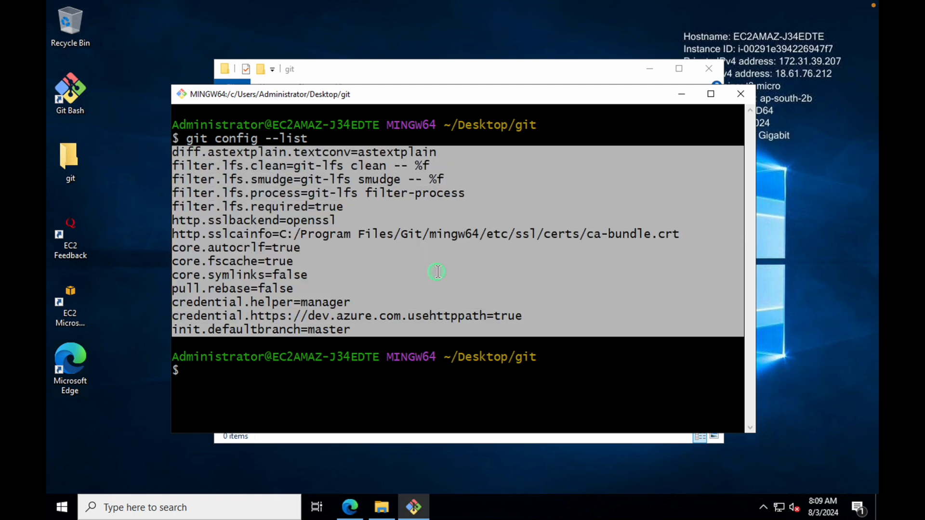
pyautogui.click(565, 338)
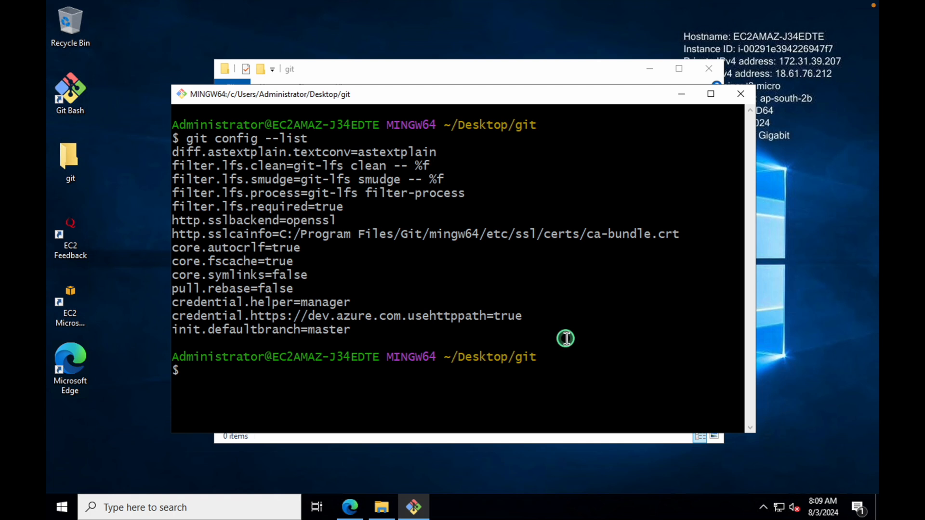
pyautogui.hotkey('ctrl', 'l')
pyautogui.press('Return')
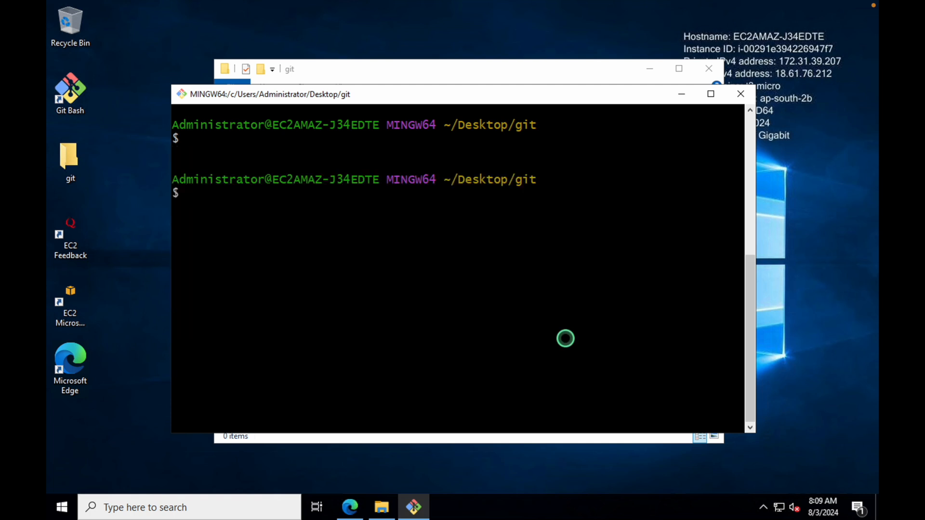
# Set the global Git user.name to the user's full name with git config --global
pyautogui.write('git config --global user.nbame')
pyautogui.press('BackSpace')
pyautogui.press('BackSpace')
pyautogui.press('BackSpace')
pyautogui.press('BackSpace')
pyautogui.press('BackSpace')
pyautogui.write('an')
pyautogui.press('BackSpace')
pyautogui.write('me ""')
pyautogui.press('Left')
pyautogui.write('Aviuansh')
pyautogui.press('Right')
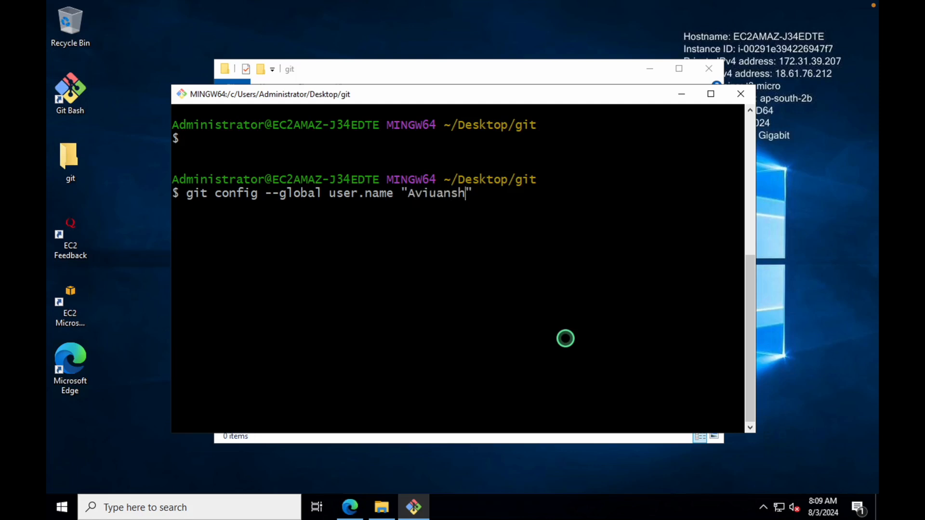
pyautogui.press('BackSpace')
pyautogui.press('BackSpace')
pyautogui.press('BackSpace')
pyautogui.press('BackSpace')
pyautogui.press('BackSpace')
pyautogui.write('nash')
pyautogui.press('Return')
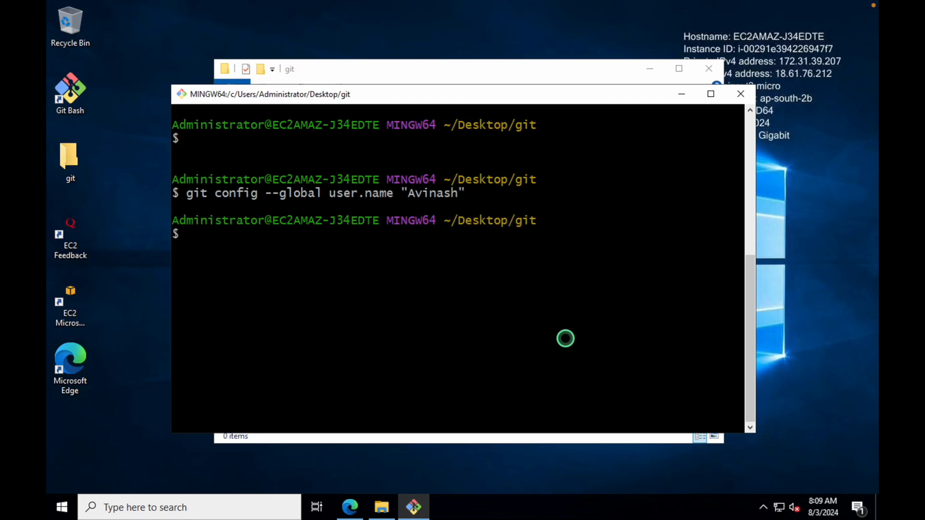
# Set the global Git user.email to the user's e-mail address
pyautogui.write('git config --globa')
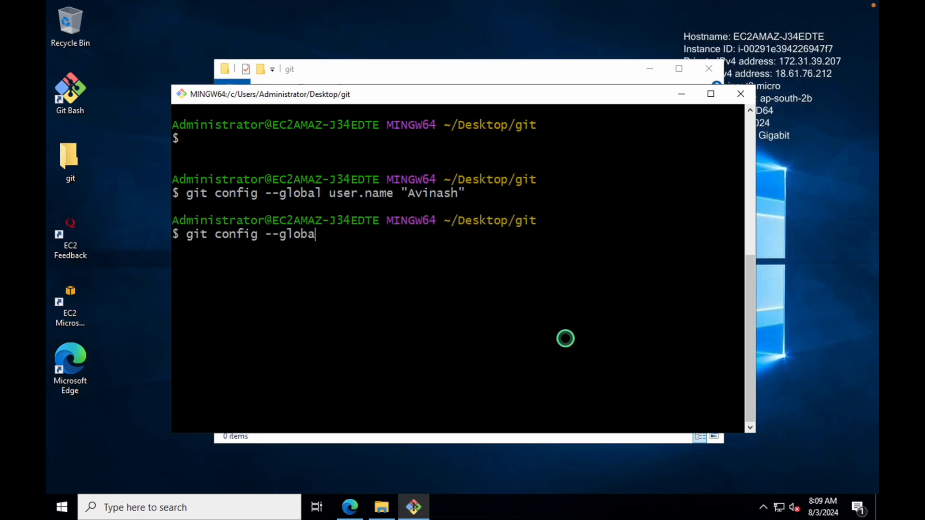
pyautogui.write('l user.email ""')
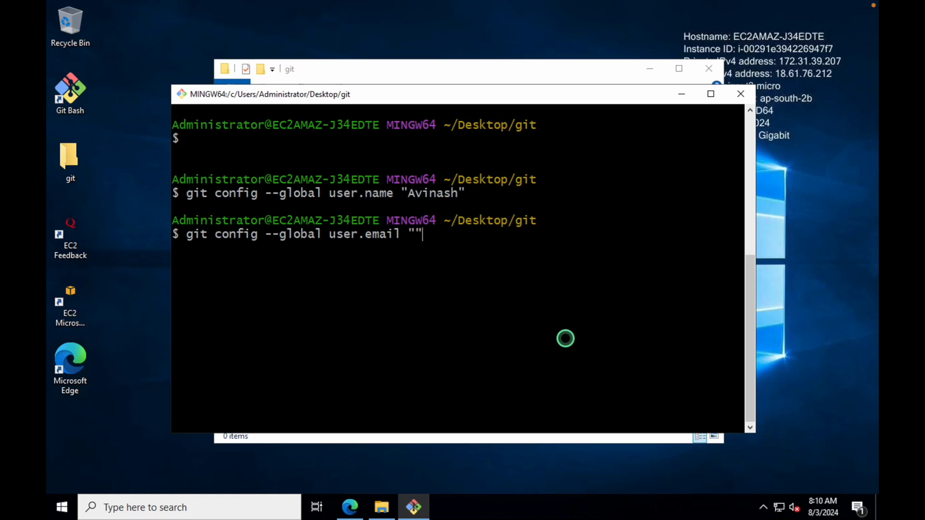
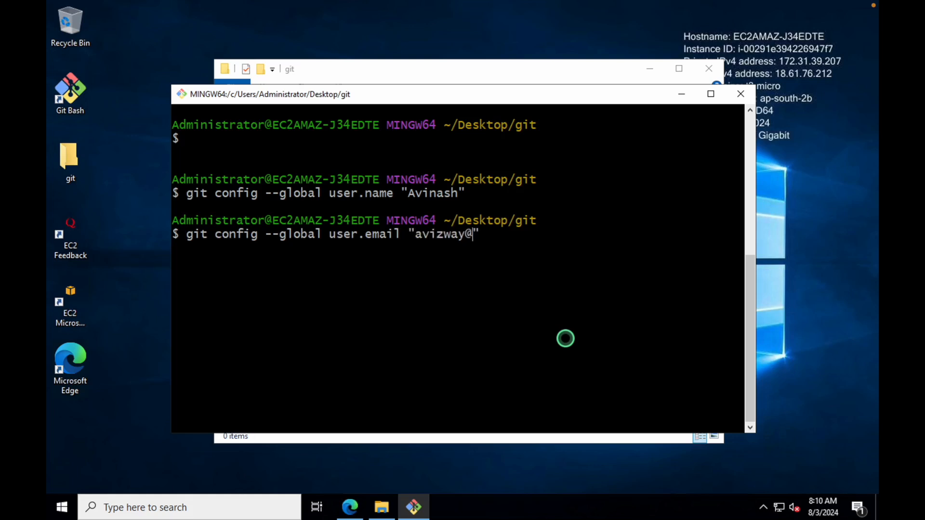
pyautogui.press('Return')
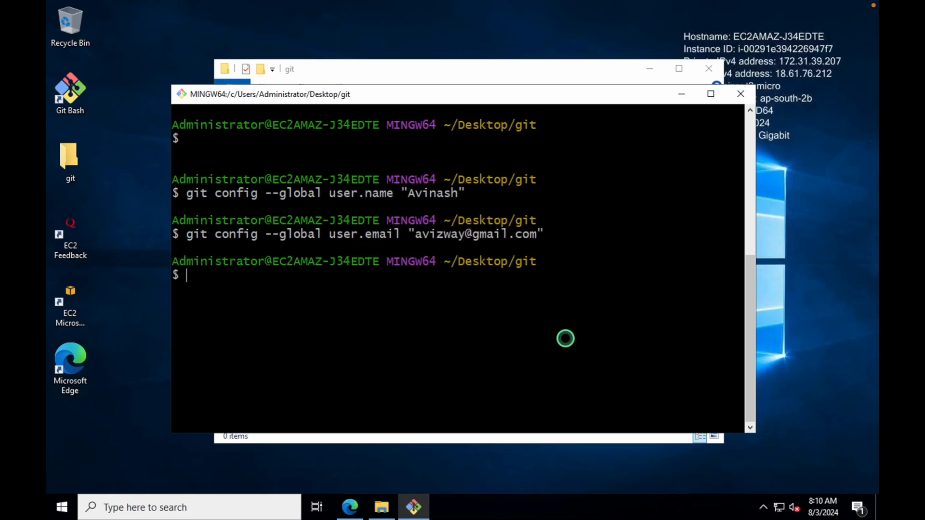
pyautogui.press('Up')
pyautogui.press('Up')
pyautogui.press('Up')
pyautogui.press('Up')
pyautogui.press('Down')
# Run git config --list and highlight the user.name and user.email entries at its end
pyautogui.press('Return')
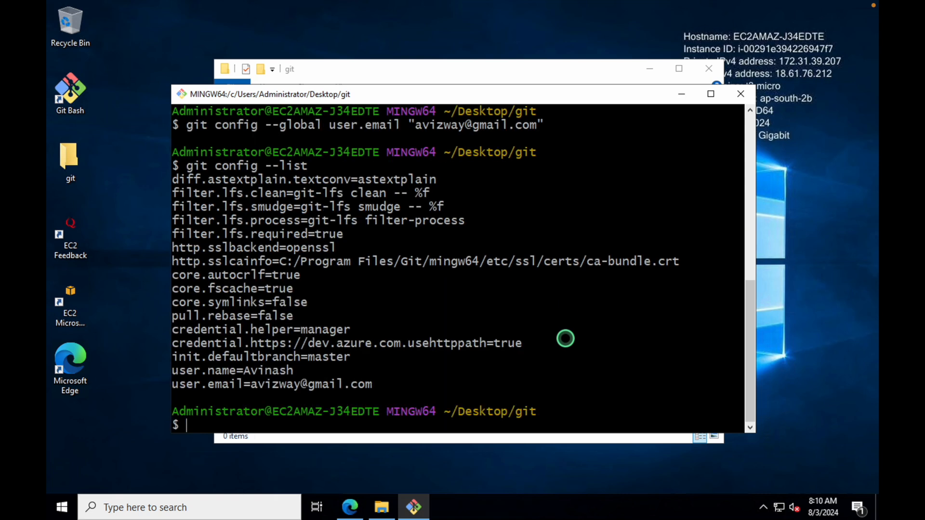
pyautogui.moveTo(385, 384); pyautogui.dragTo(177, 376)
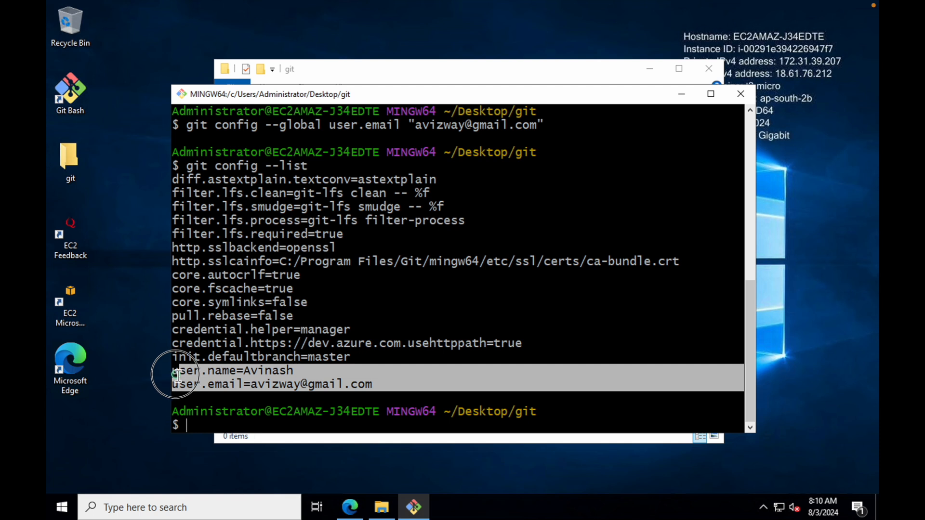
pyautogui.click(408, 374)
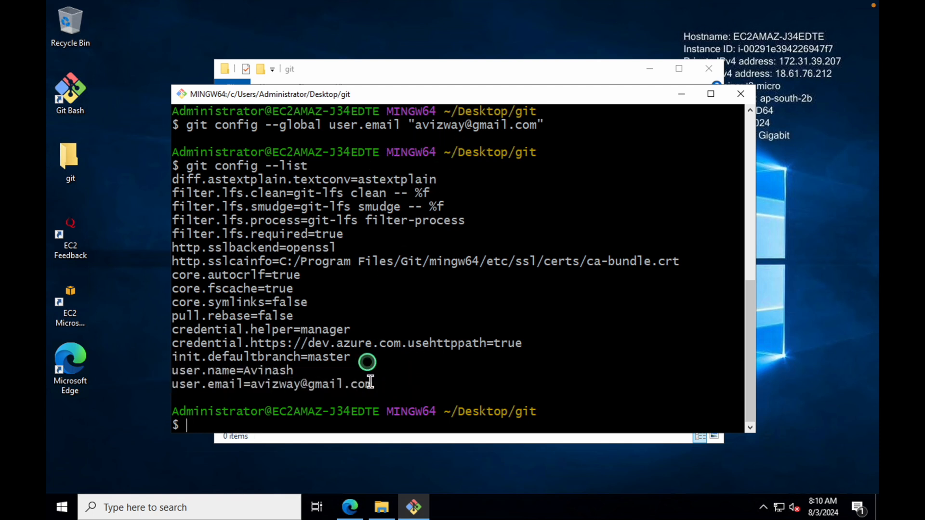
pyautogui.moveTo(373, 383); pyautogui.dragTo(154, 358)
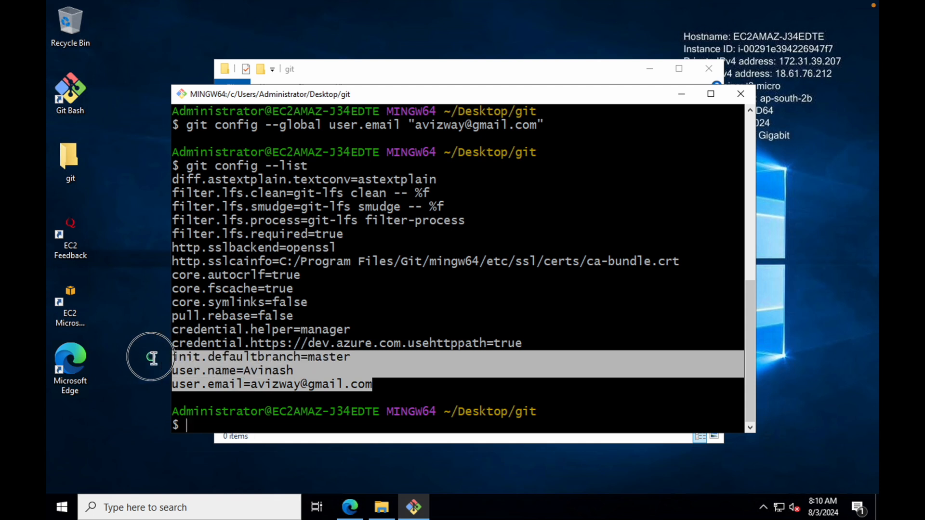
pyautogui.click(409, 374)
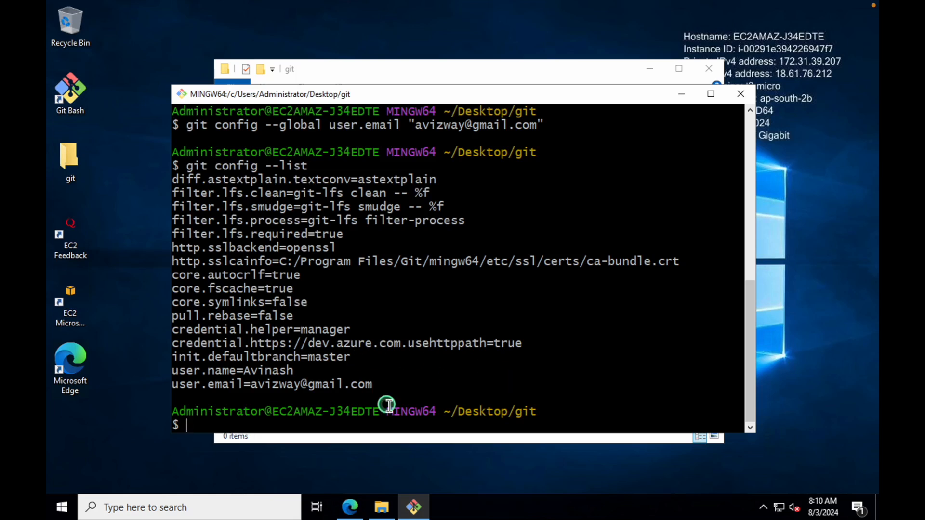
pyautogui.moveTo(385, 387); pyautogui.dragTo(192, 169)
pyautogui.click(661, 384)
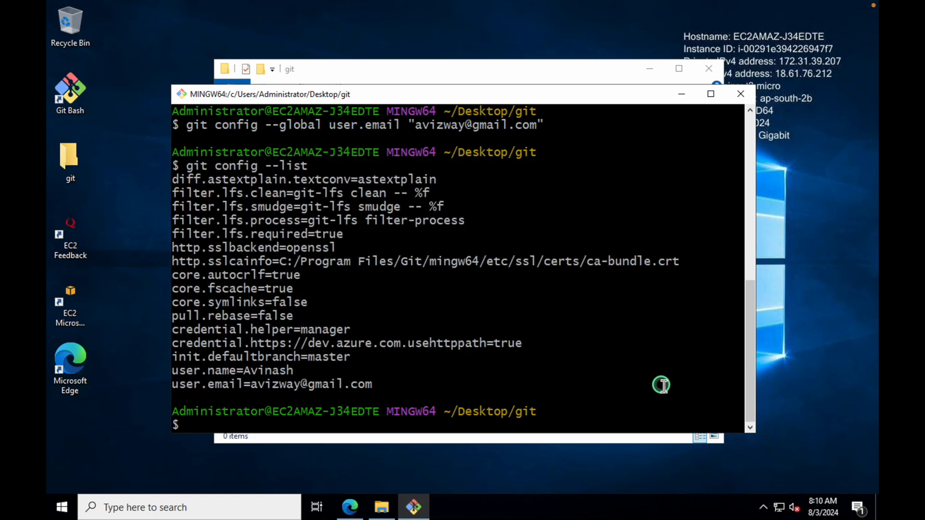